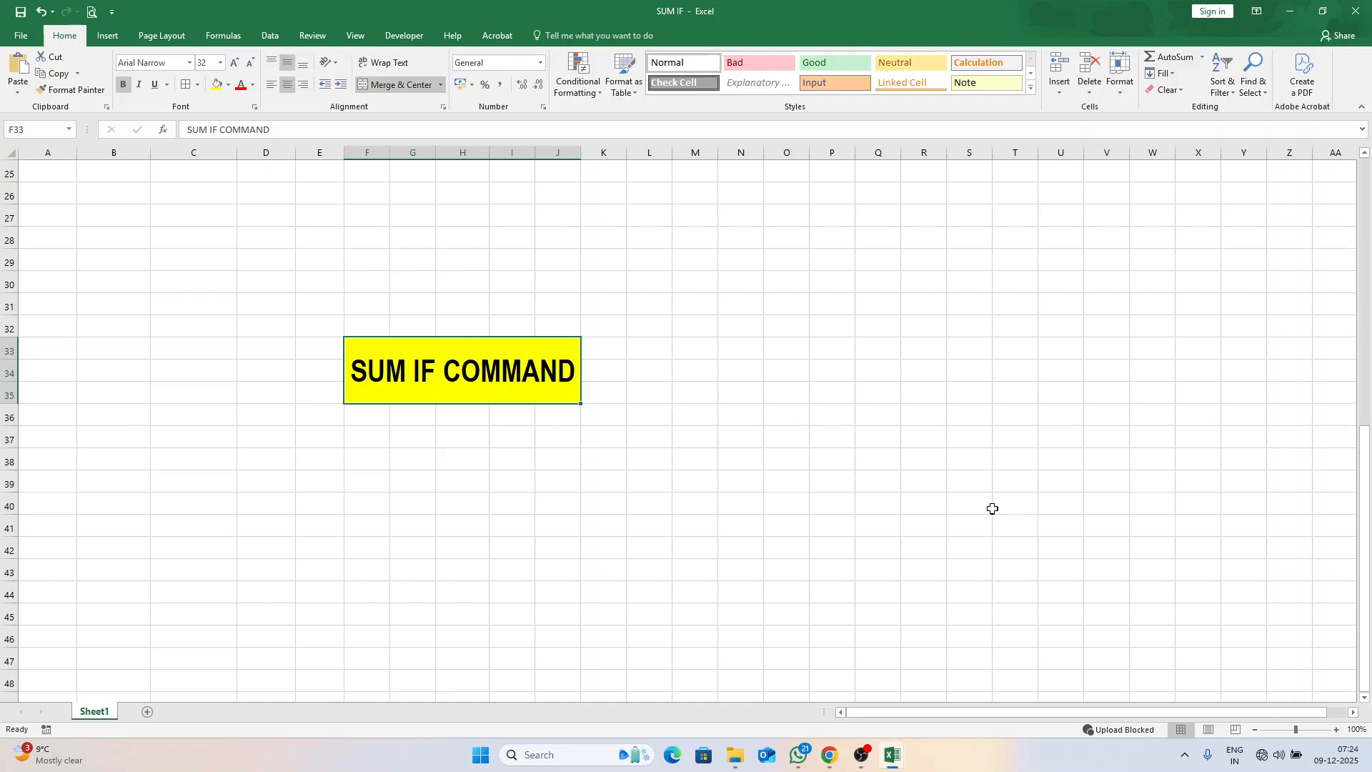
- Look over the employee table and its column headers from Emp_ID to Salary
scroll(992, 509, "up", 7)
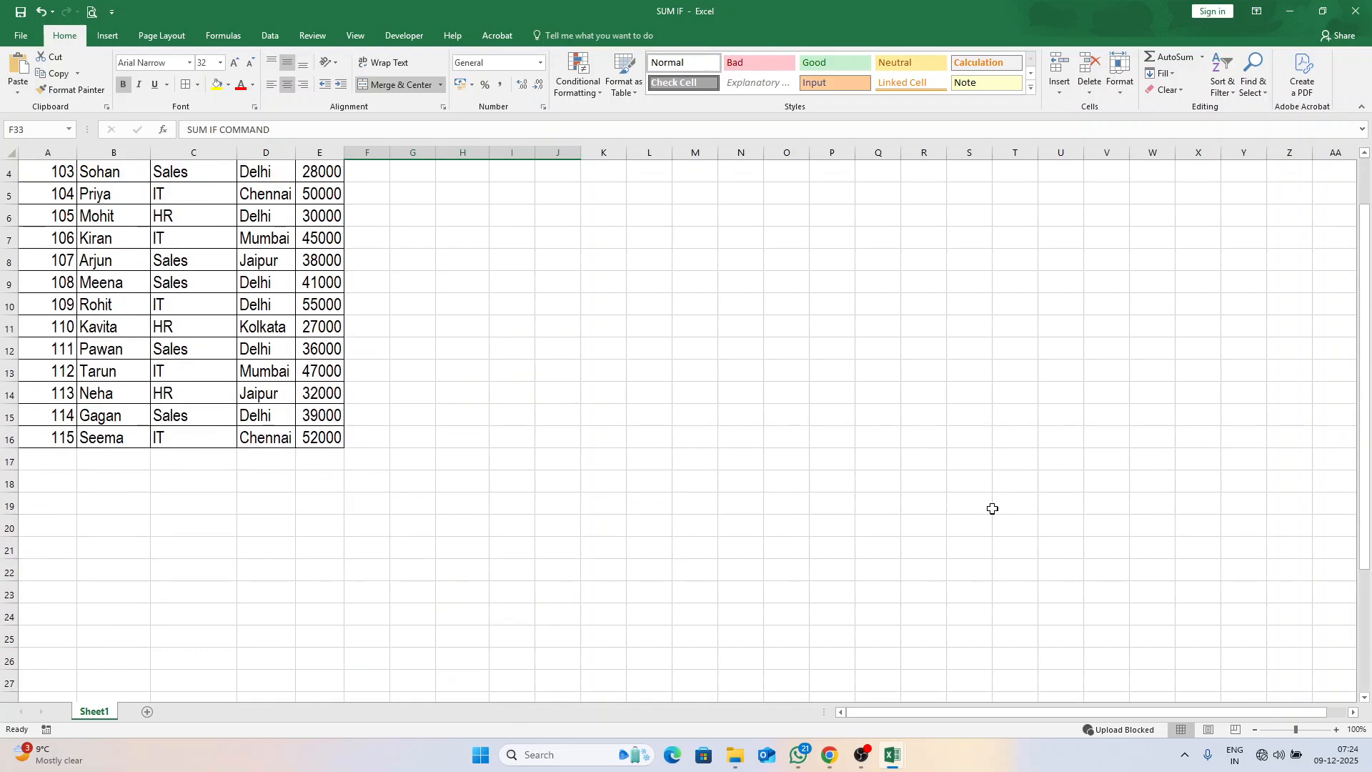
scroll(992, 509, "down", 1)
scroll(988, 508, "up", 1)
left_click(358, 215)
key("Up")
key("Up")
key("Up")
key("Up")
key("Up")
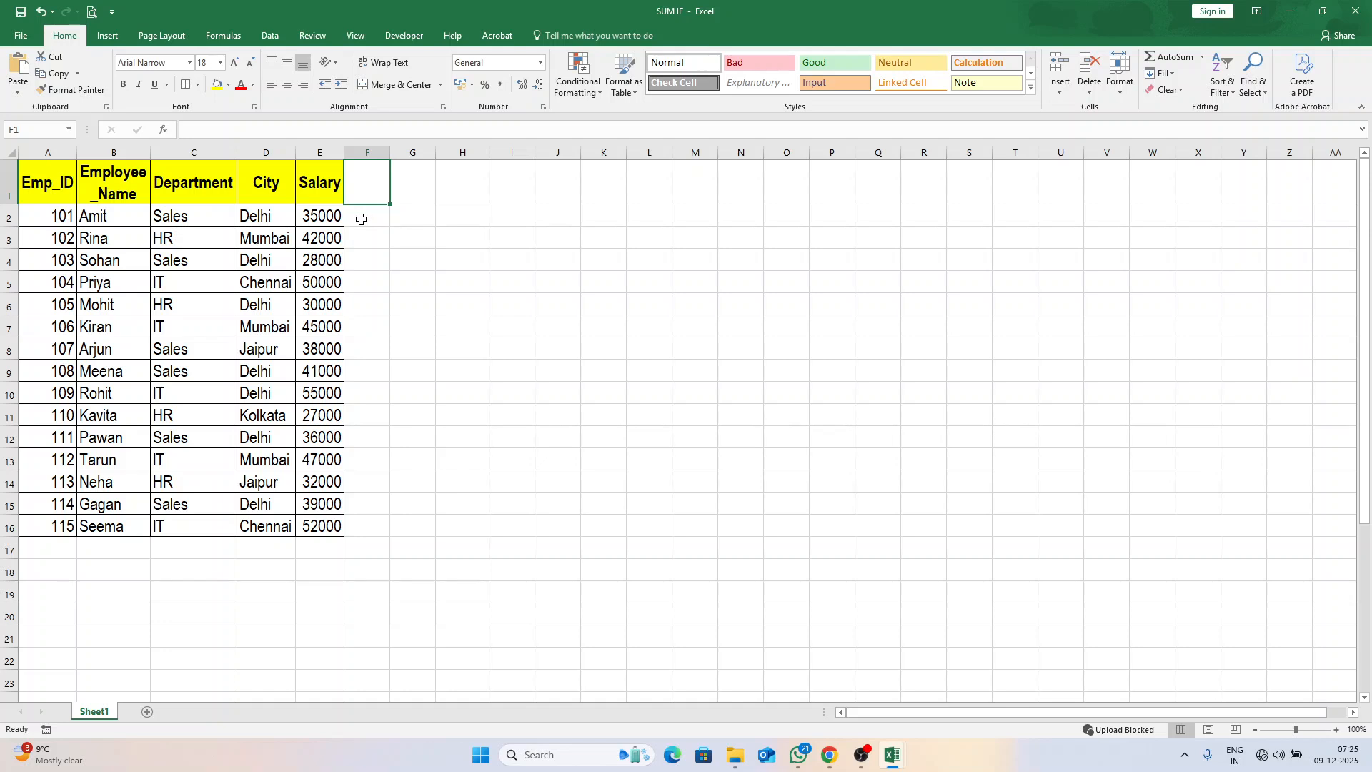
left_click(47, 197)
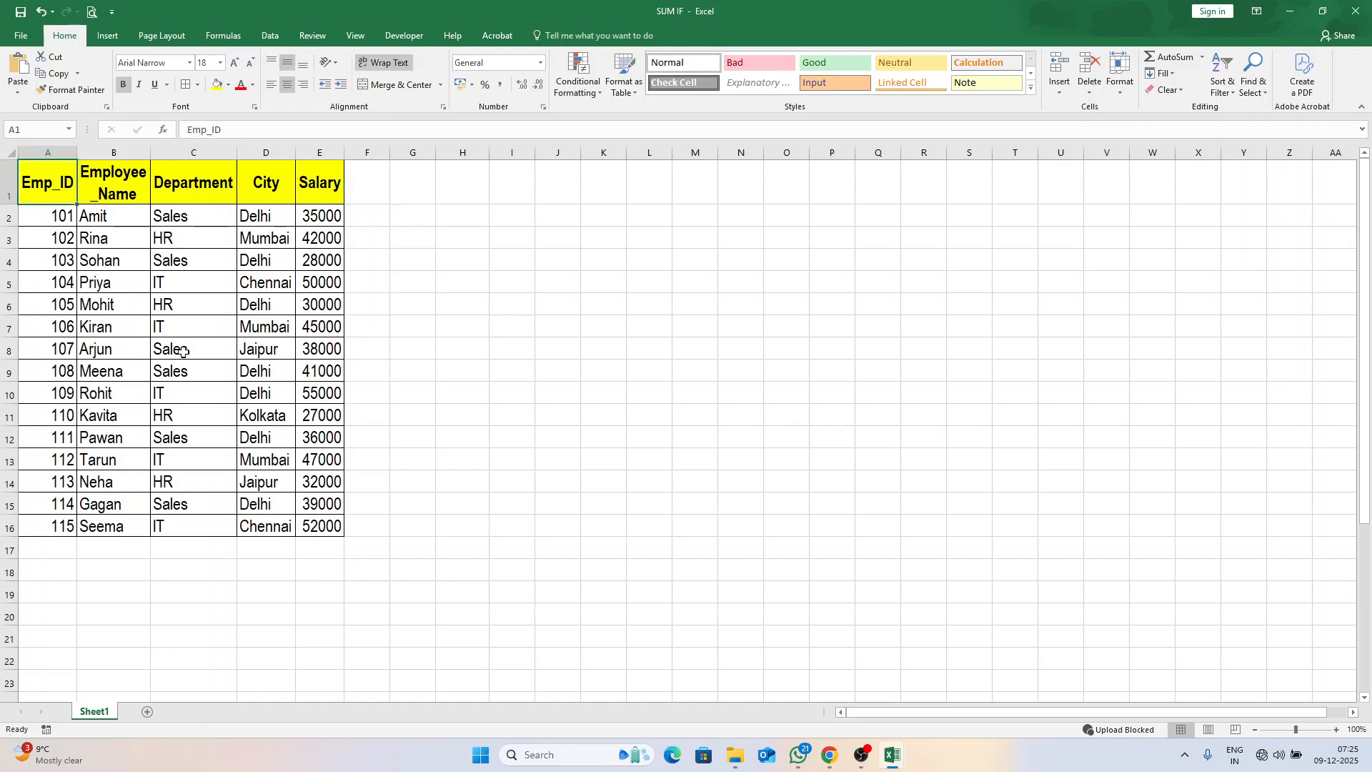
key("Right")
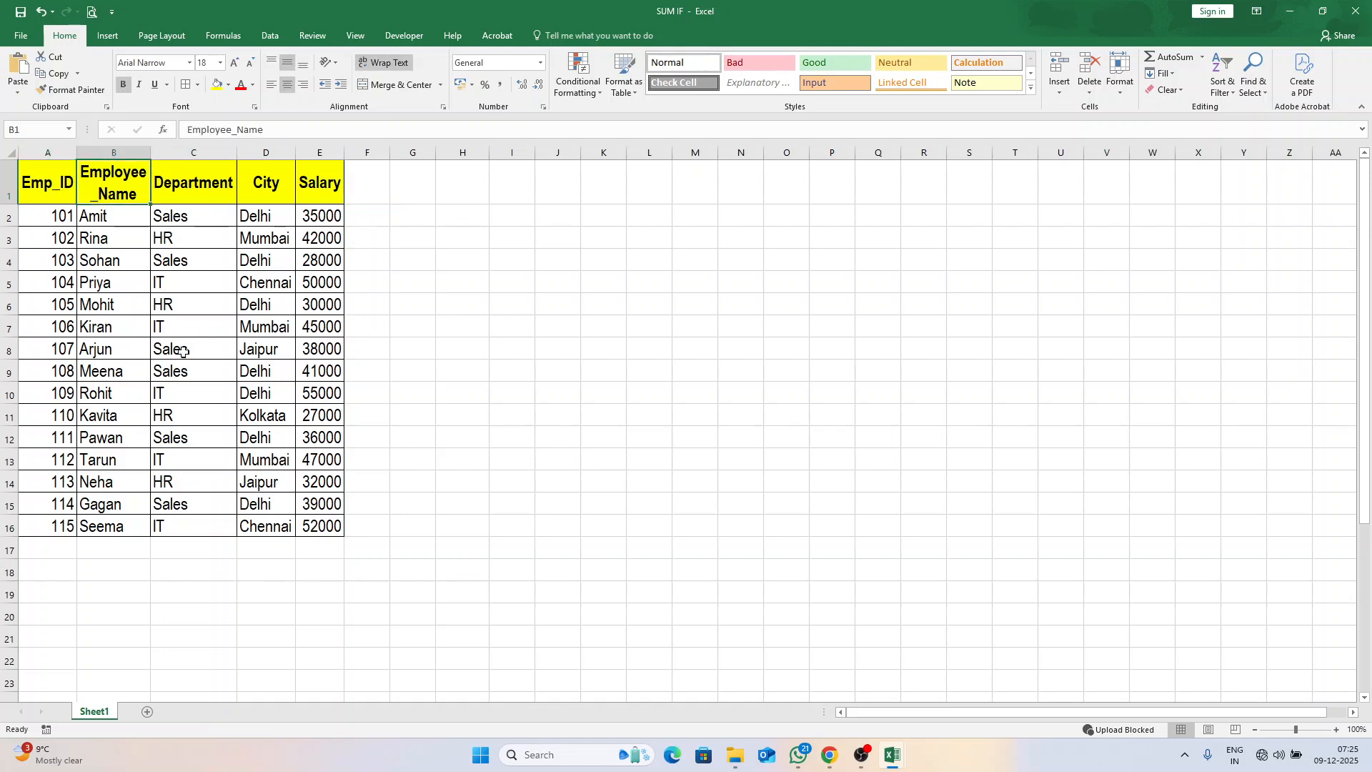
key("Right")
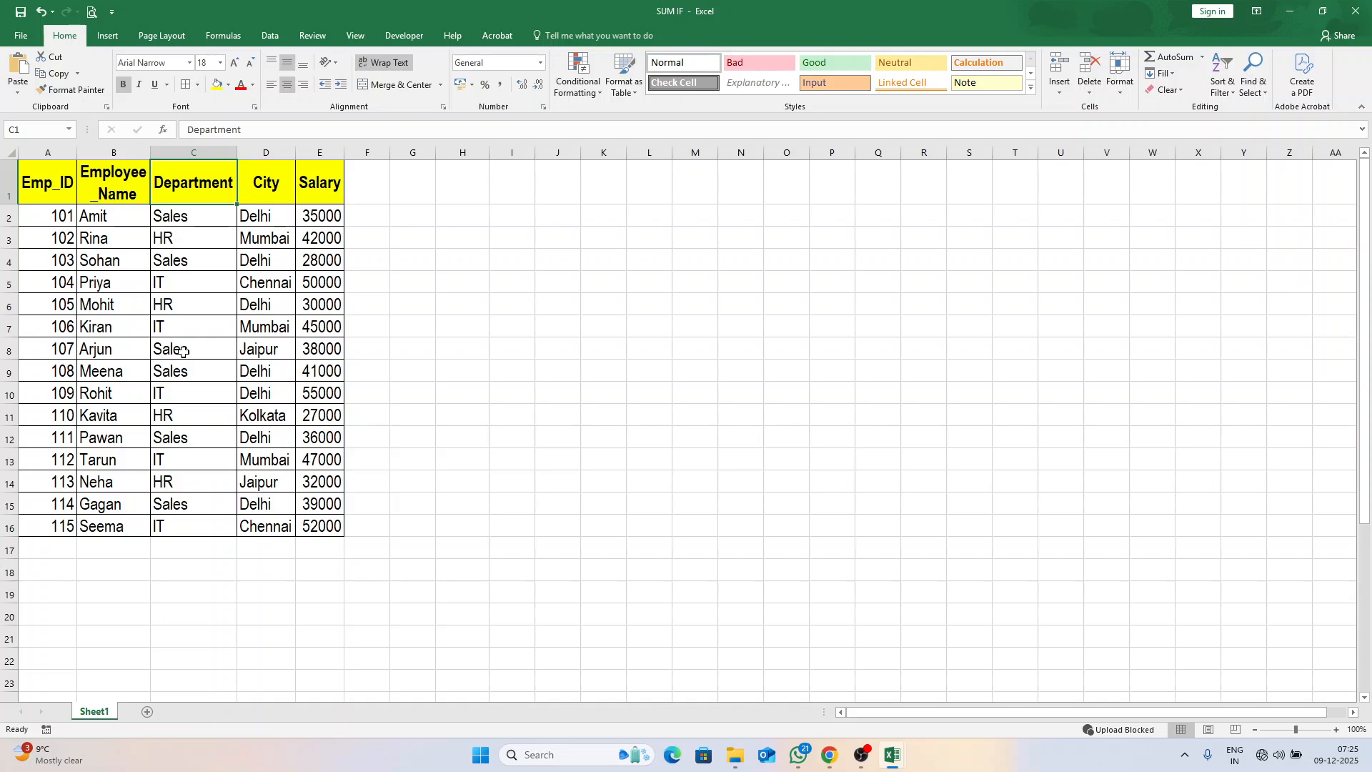
key("Right")
key("Right")
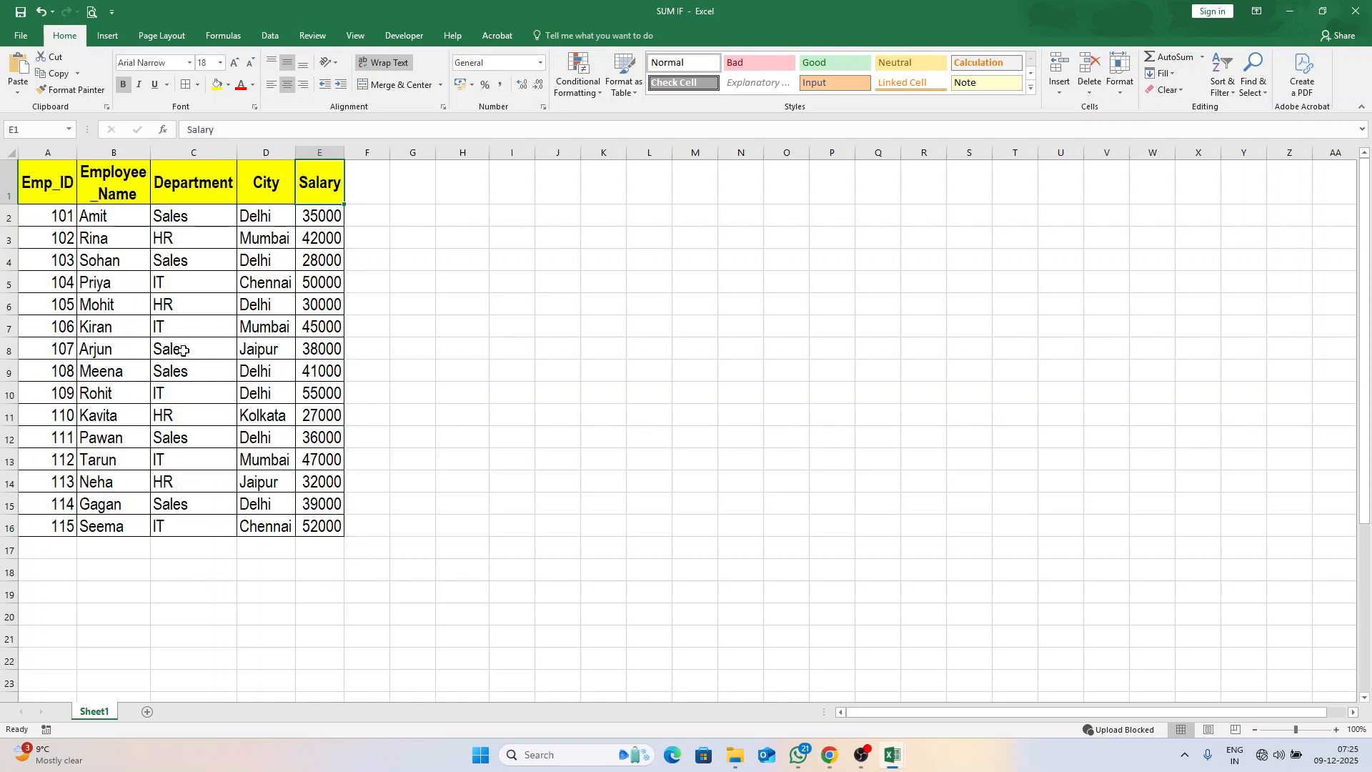
- Enter the bold label "Total Salary of Sales Department" in cell H2
left_click(464, 217)
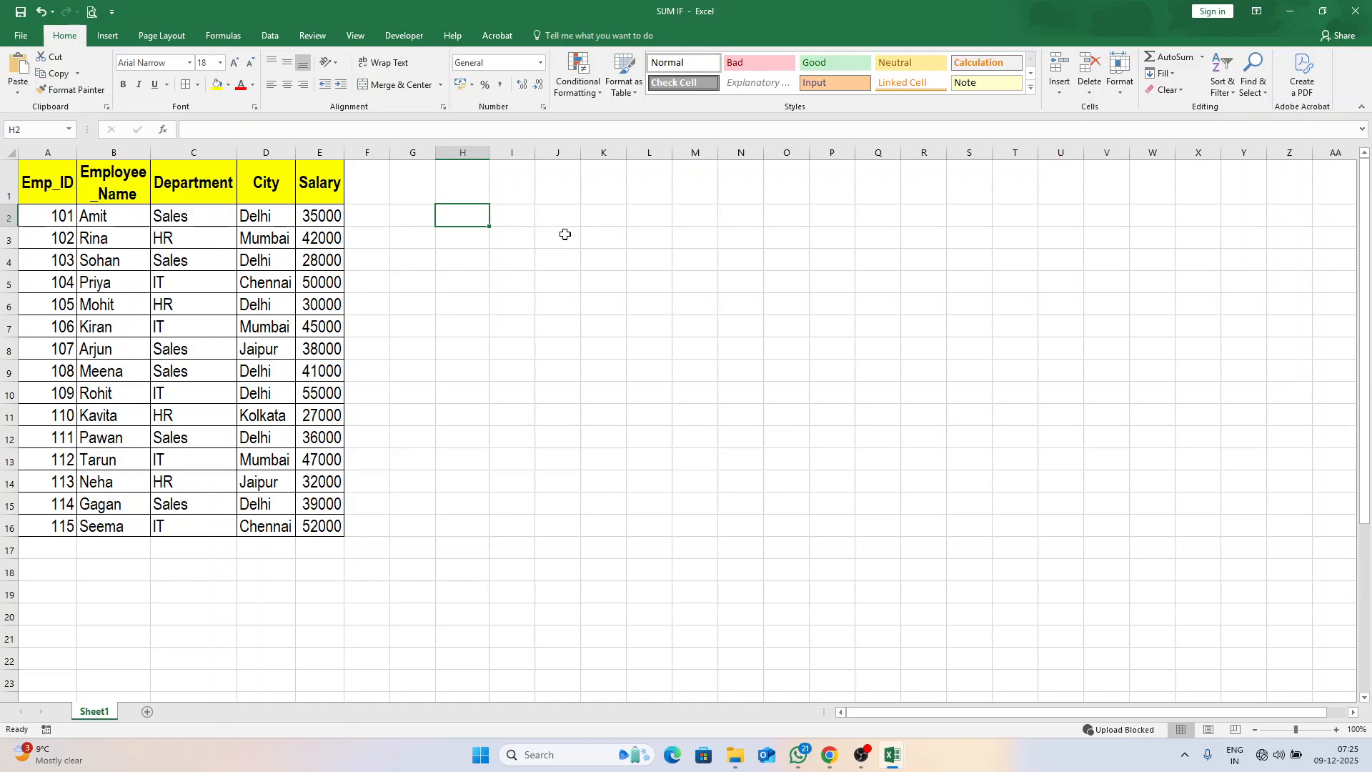
type("tOTAL")
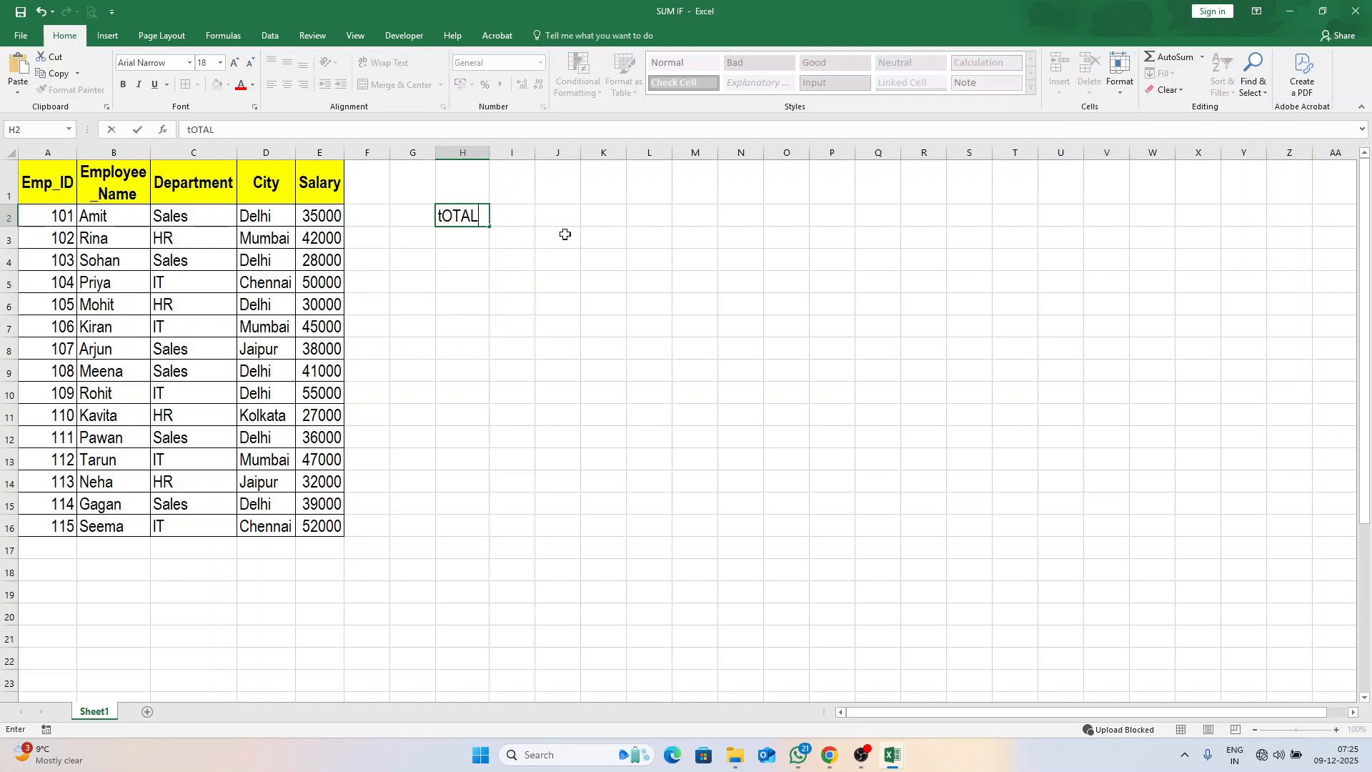
type(" Salary of")
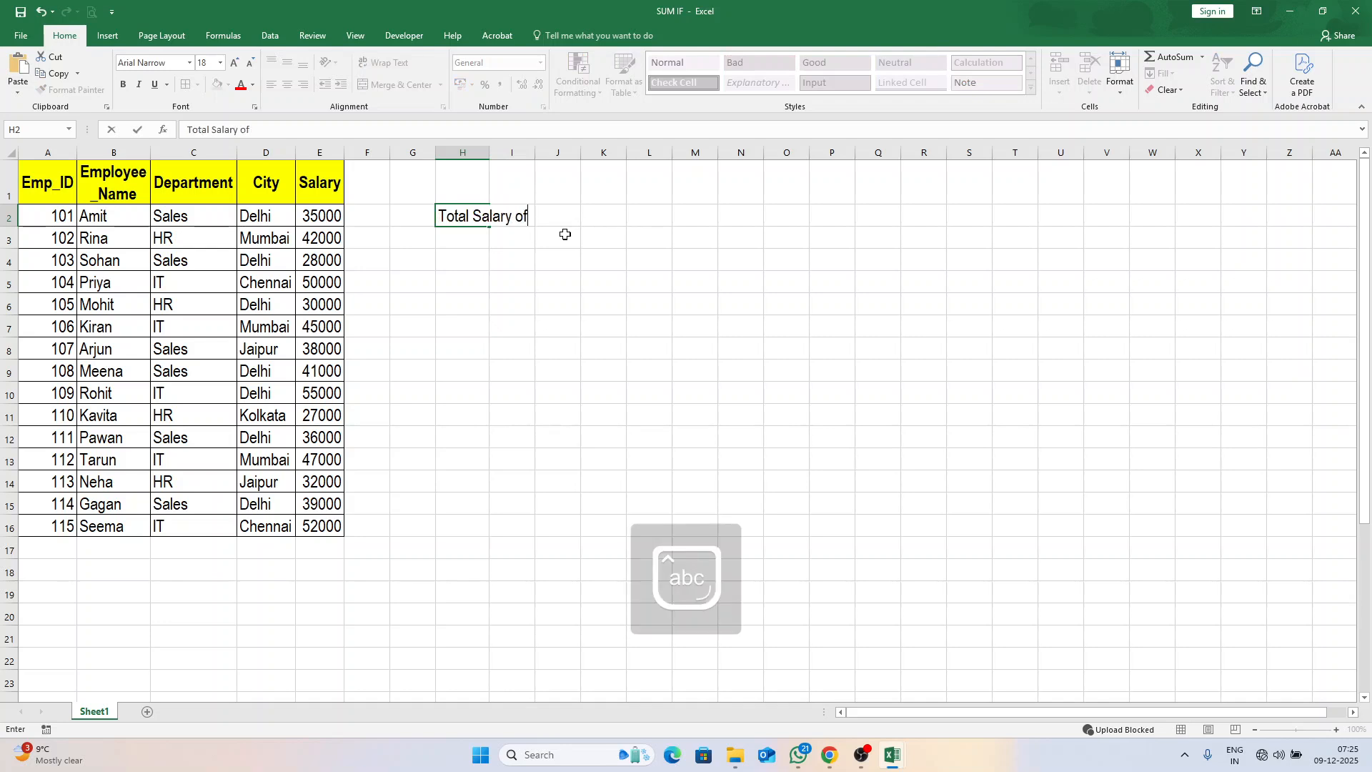
type(" Sales Department")
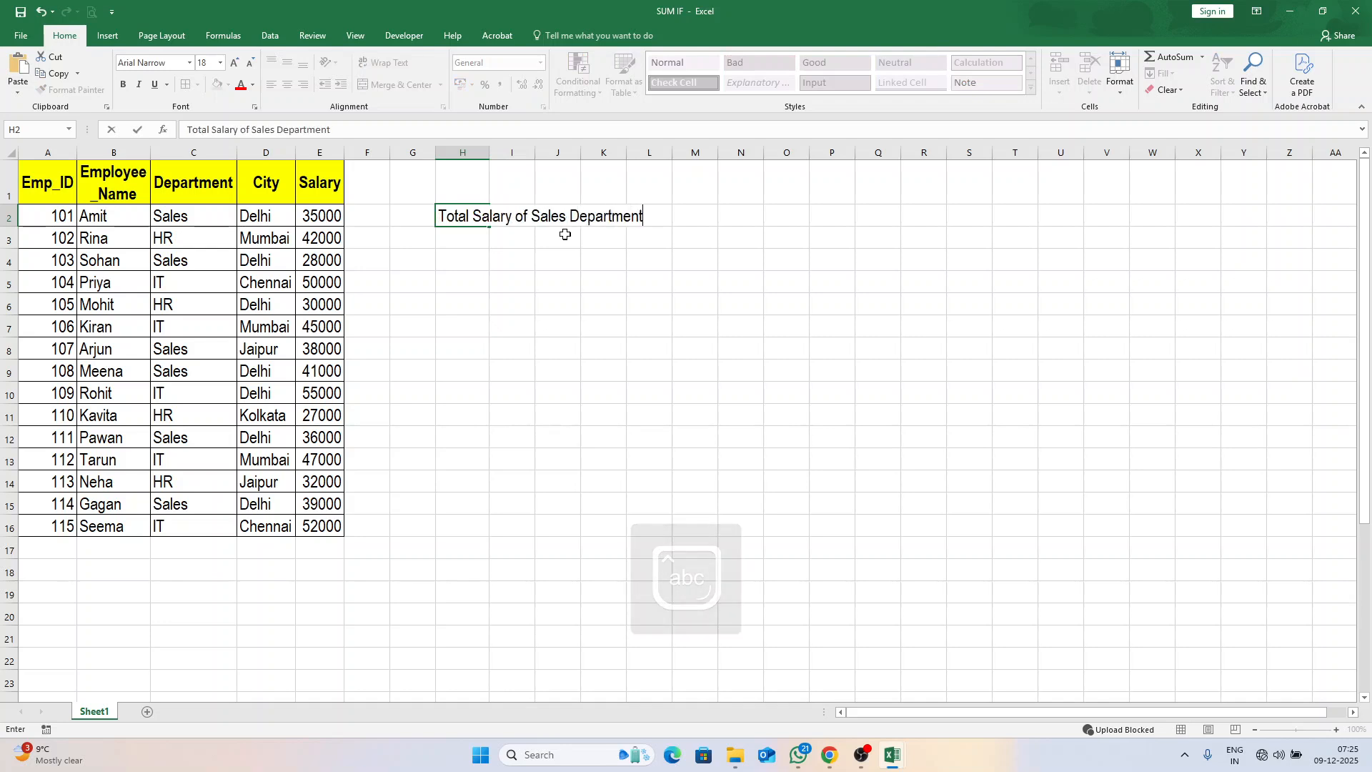
key("ctrl+Return")
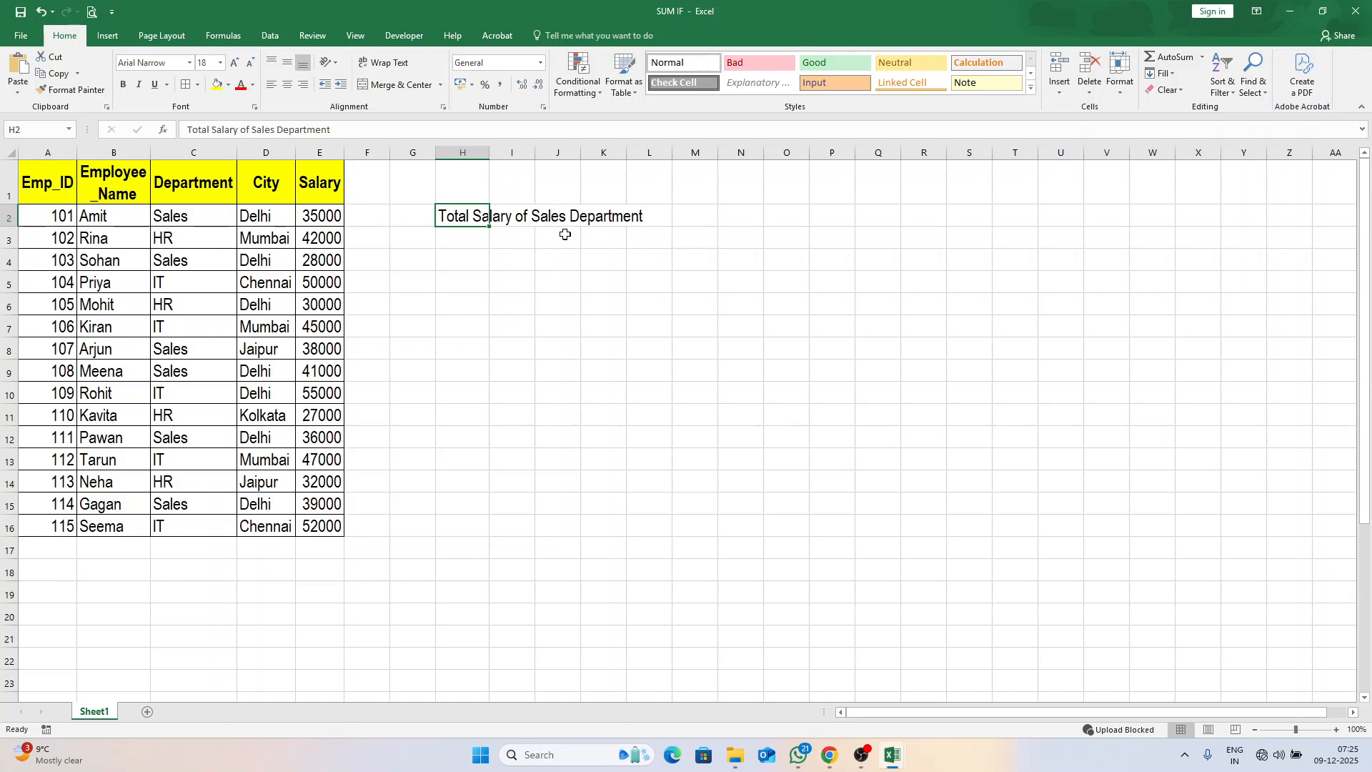
key("ctrl+b")
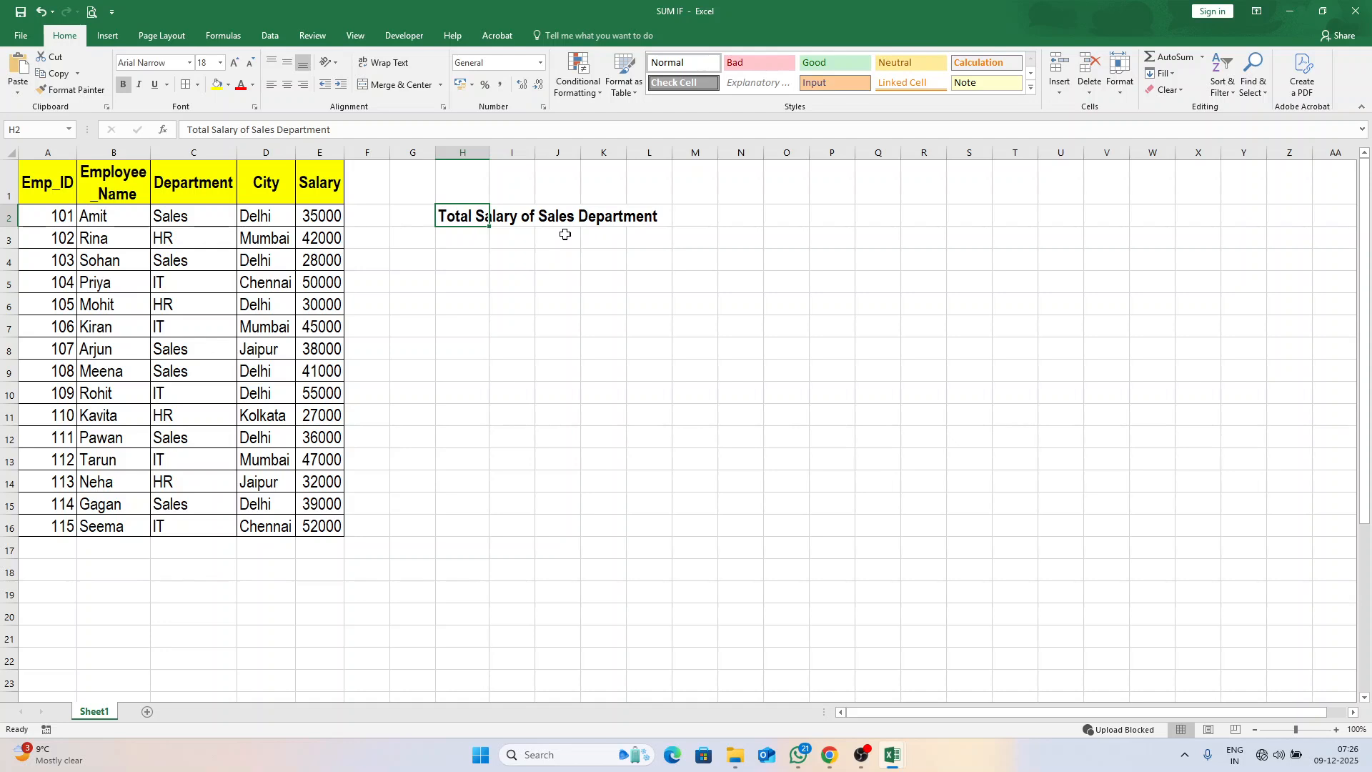
- In H3, total the Sales department's salaries with =SUMIF(C2:C16,"Sales",E2:E16)
key("Return")
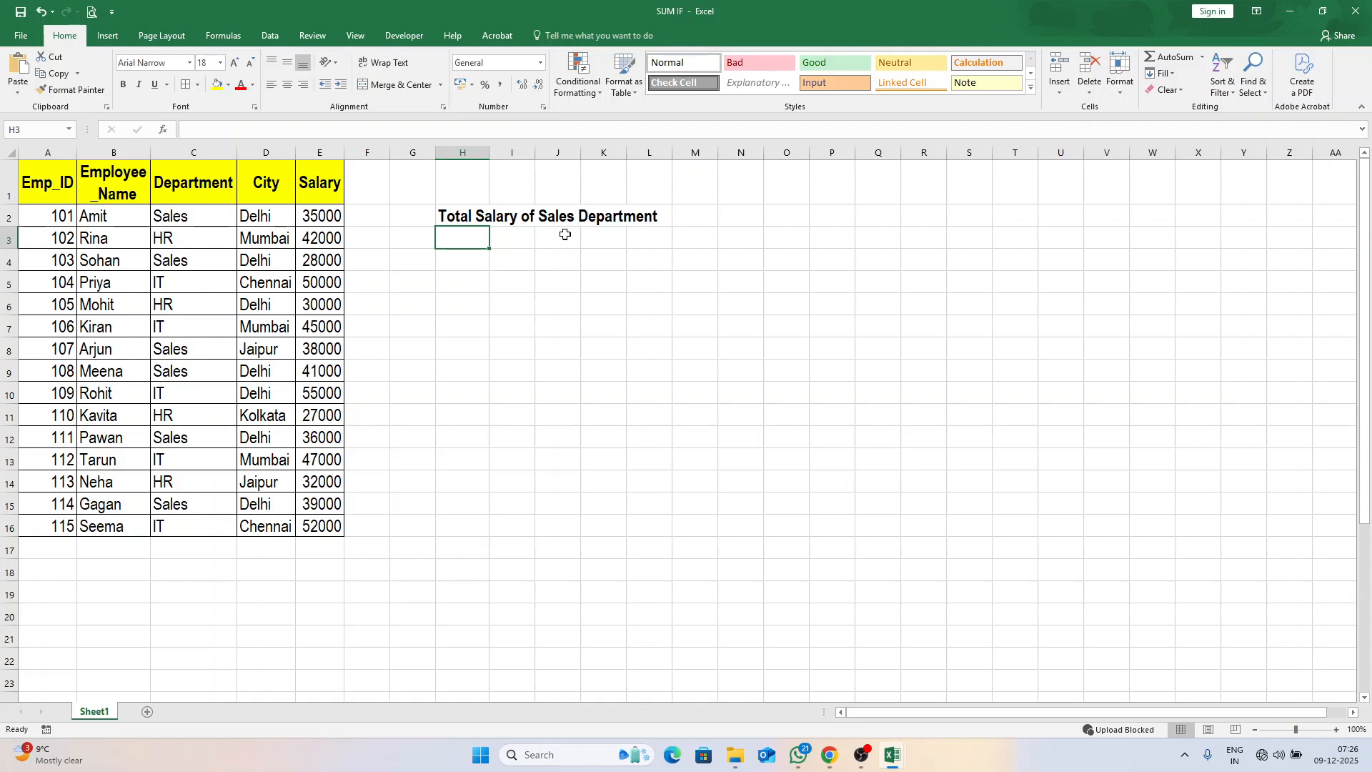
type("=sumif")
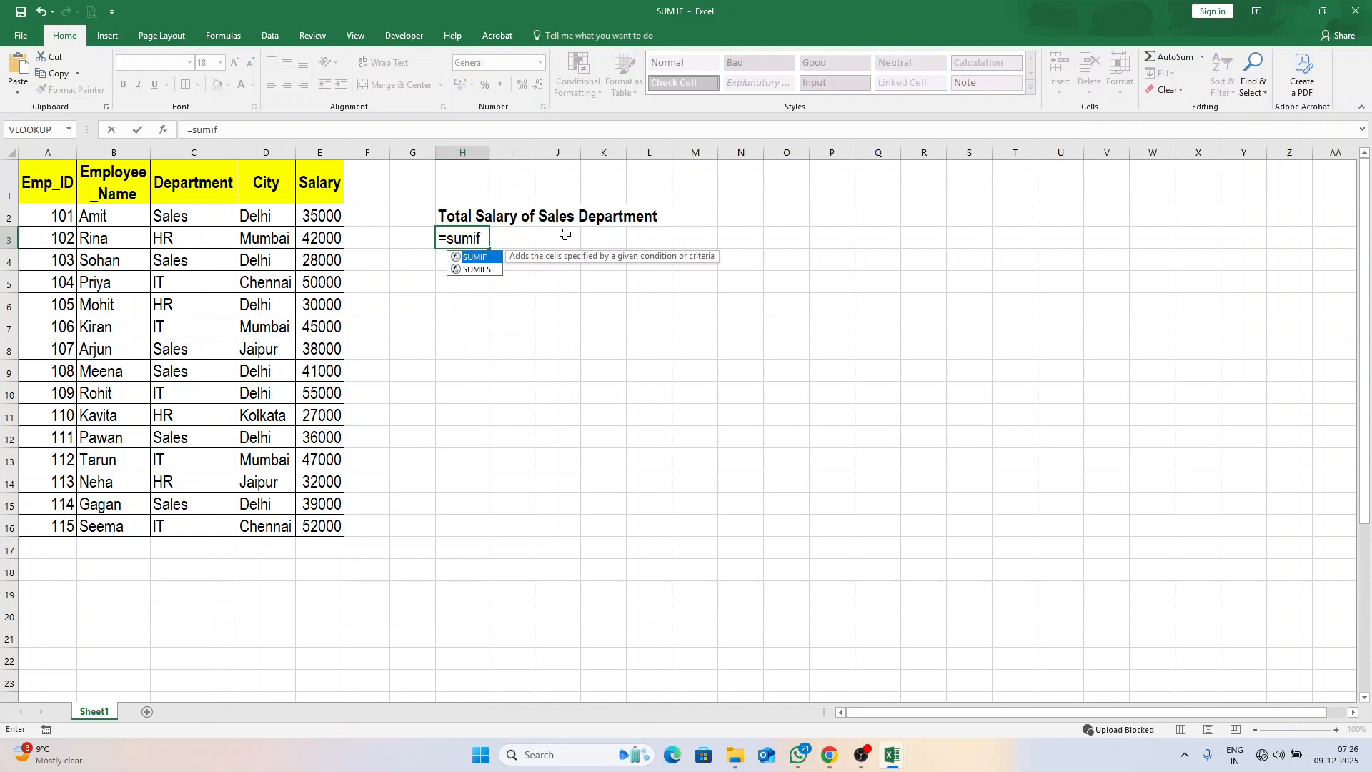
key("Tab")
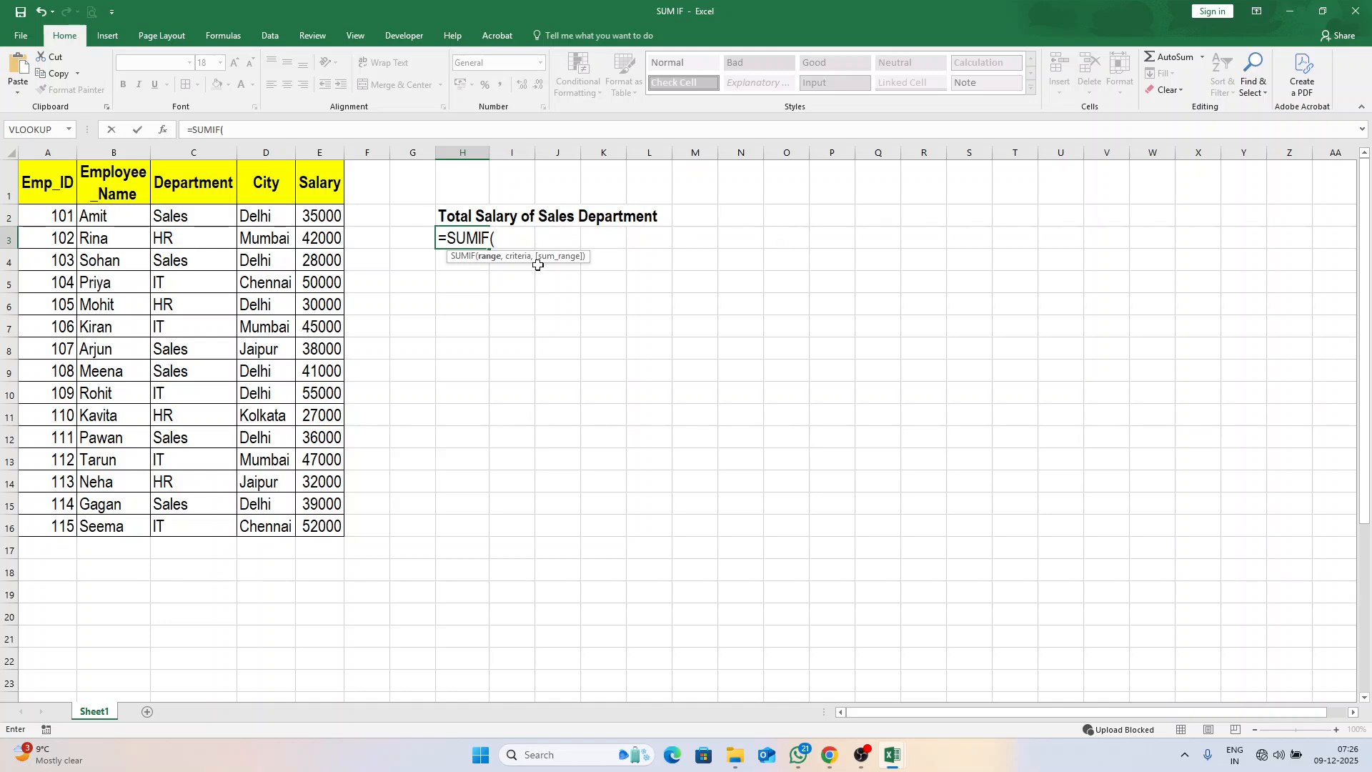
left_click_drag(195, 211, 211, 526)
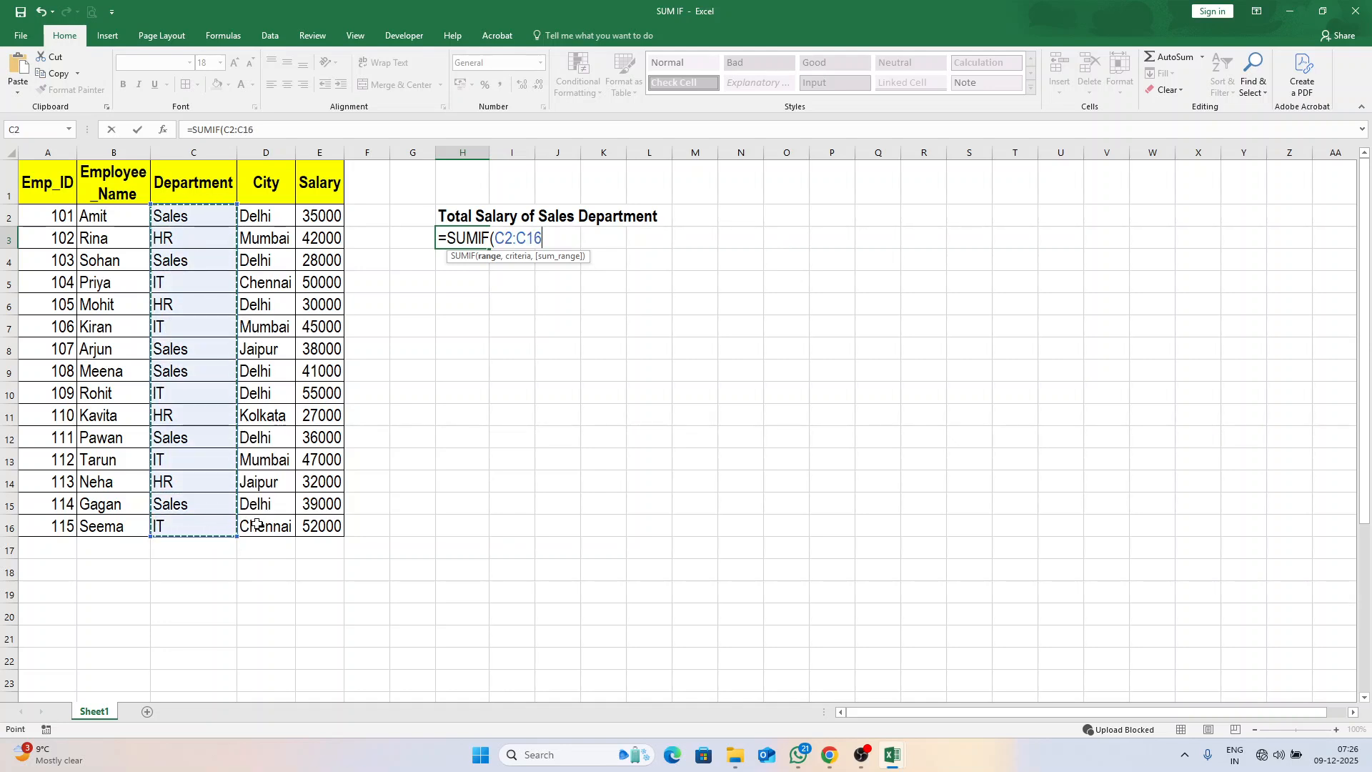
type(",")
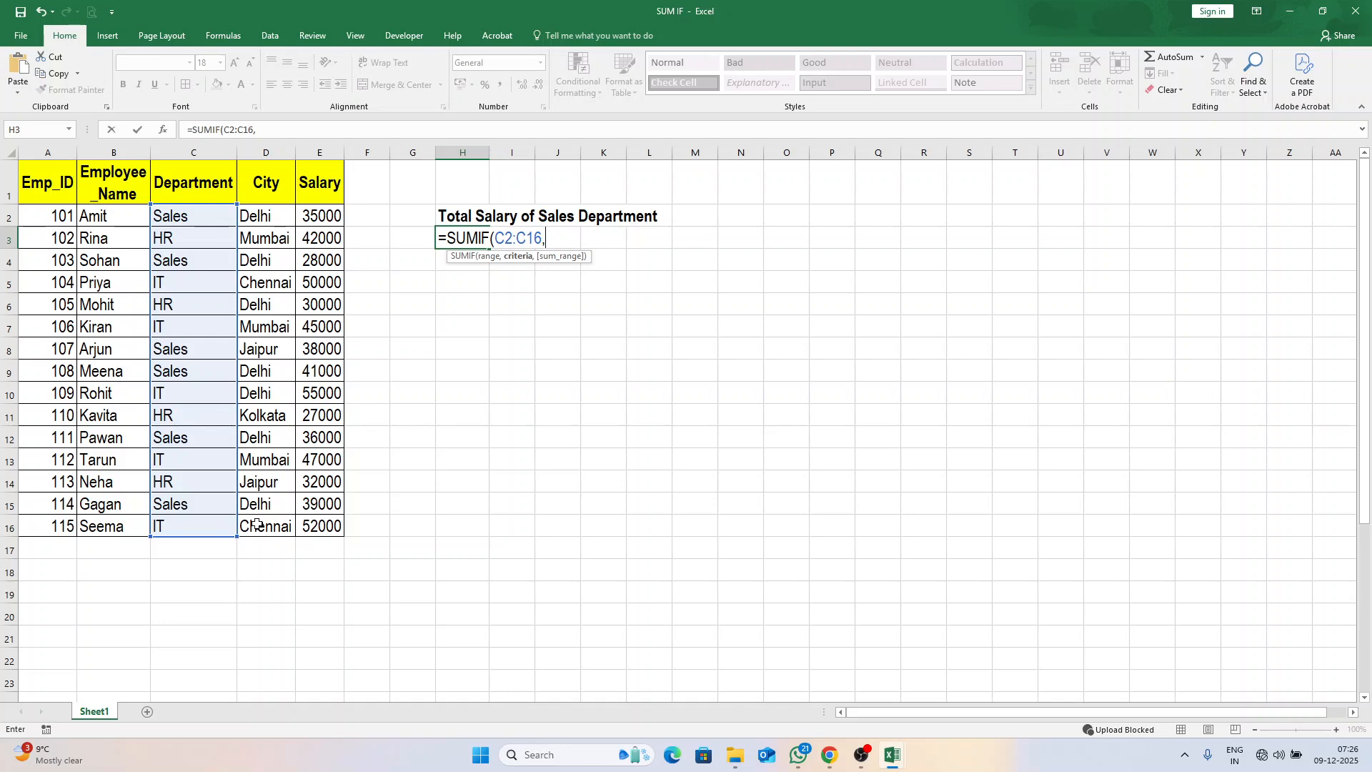
type("\"Sales\",")
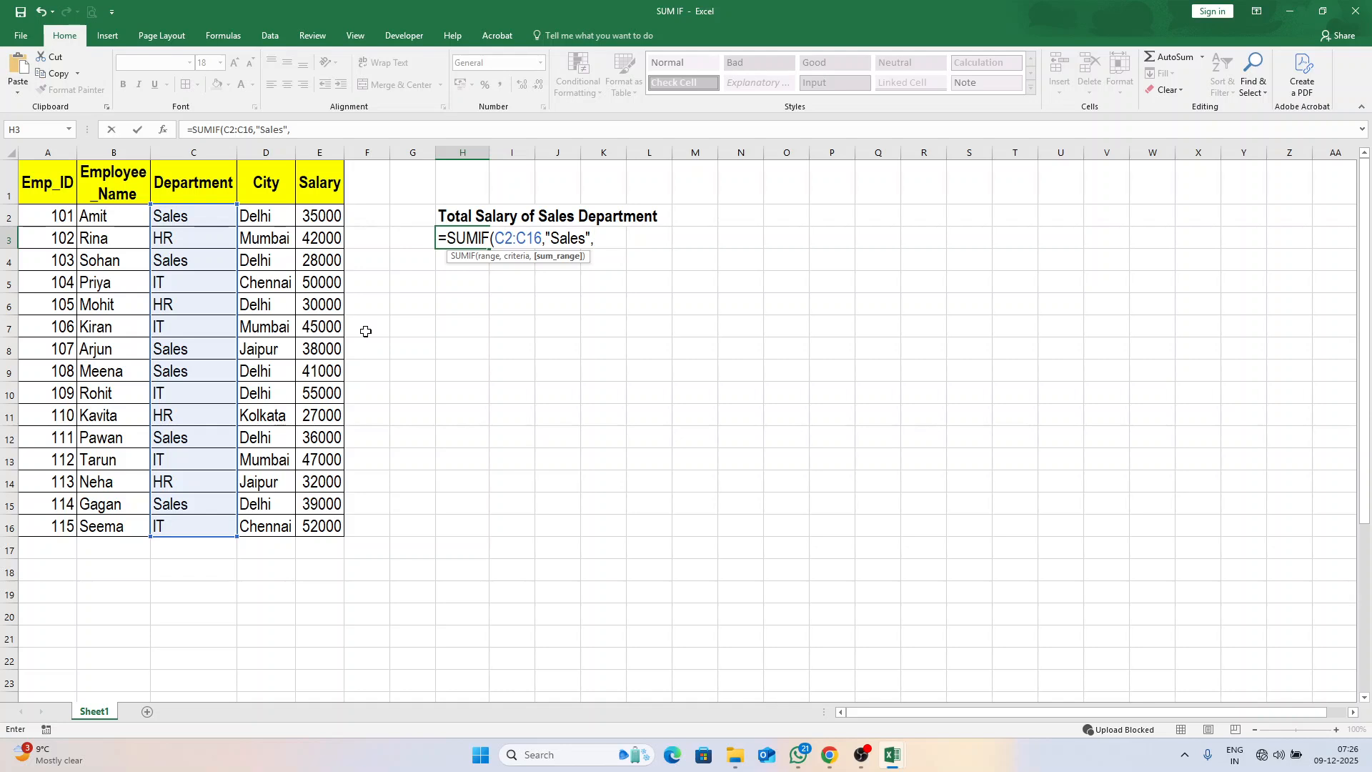
left_click_drag(320, 218, 336, 527)
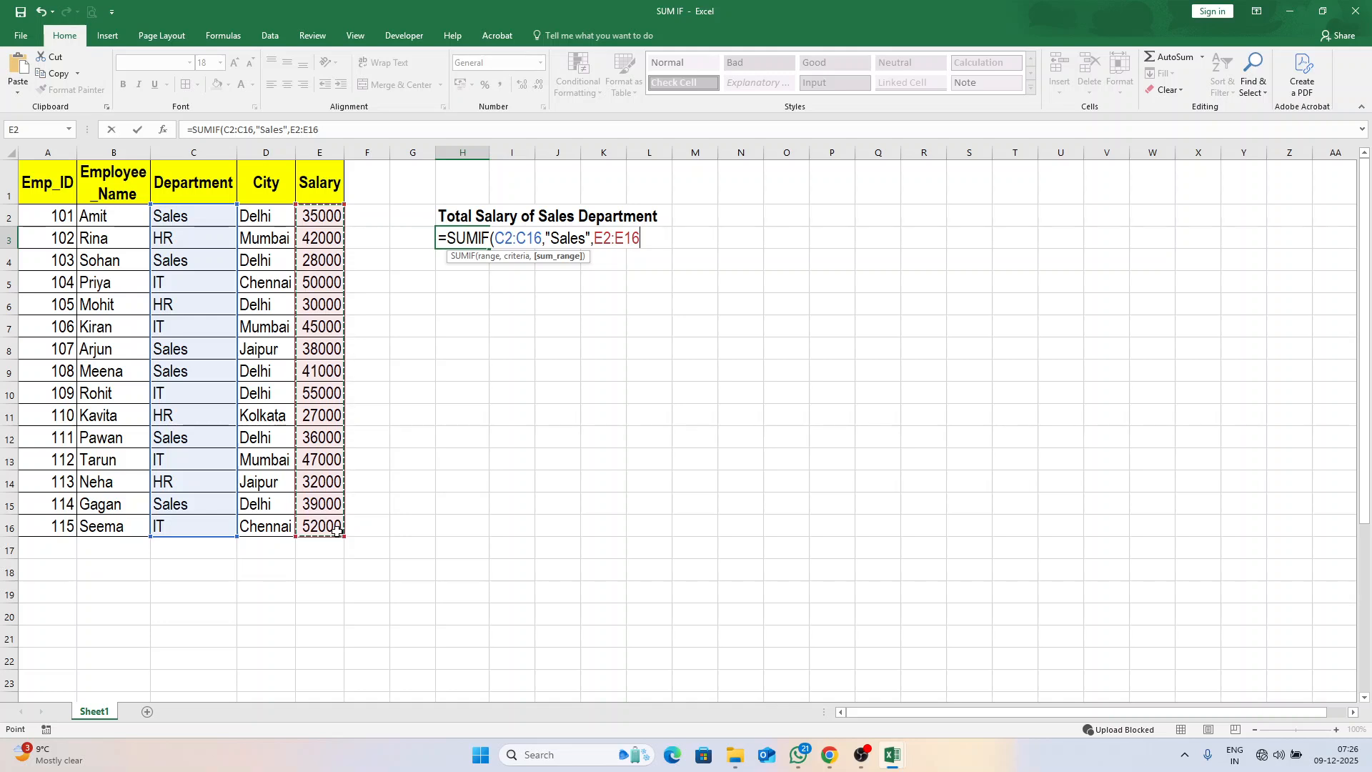
key("Return")
key("Up")
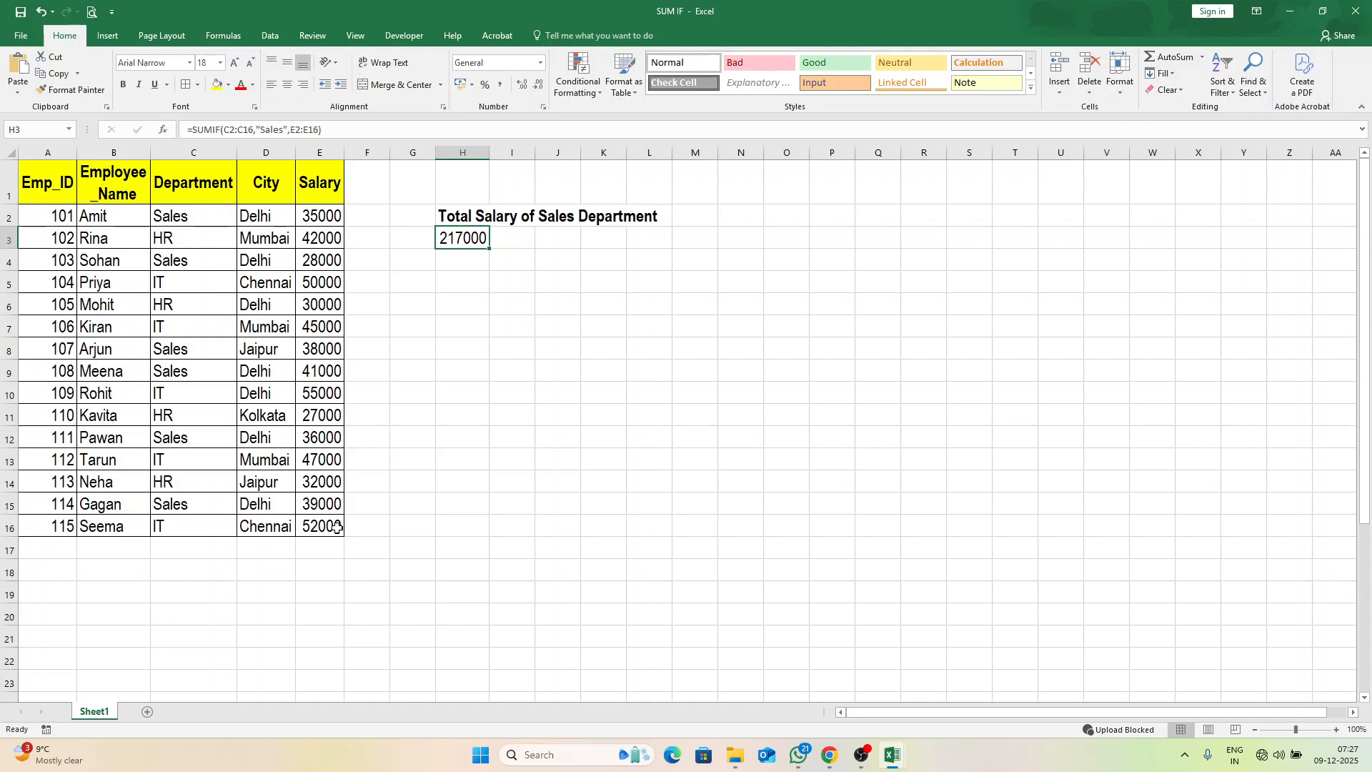
- Enter the bold label "Total Salary of Delhi Employees" in cell H5
key("Down")
key("Down")
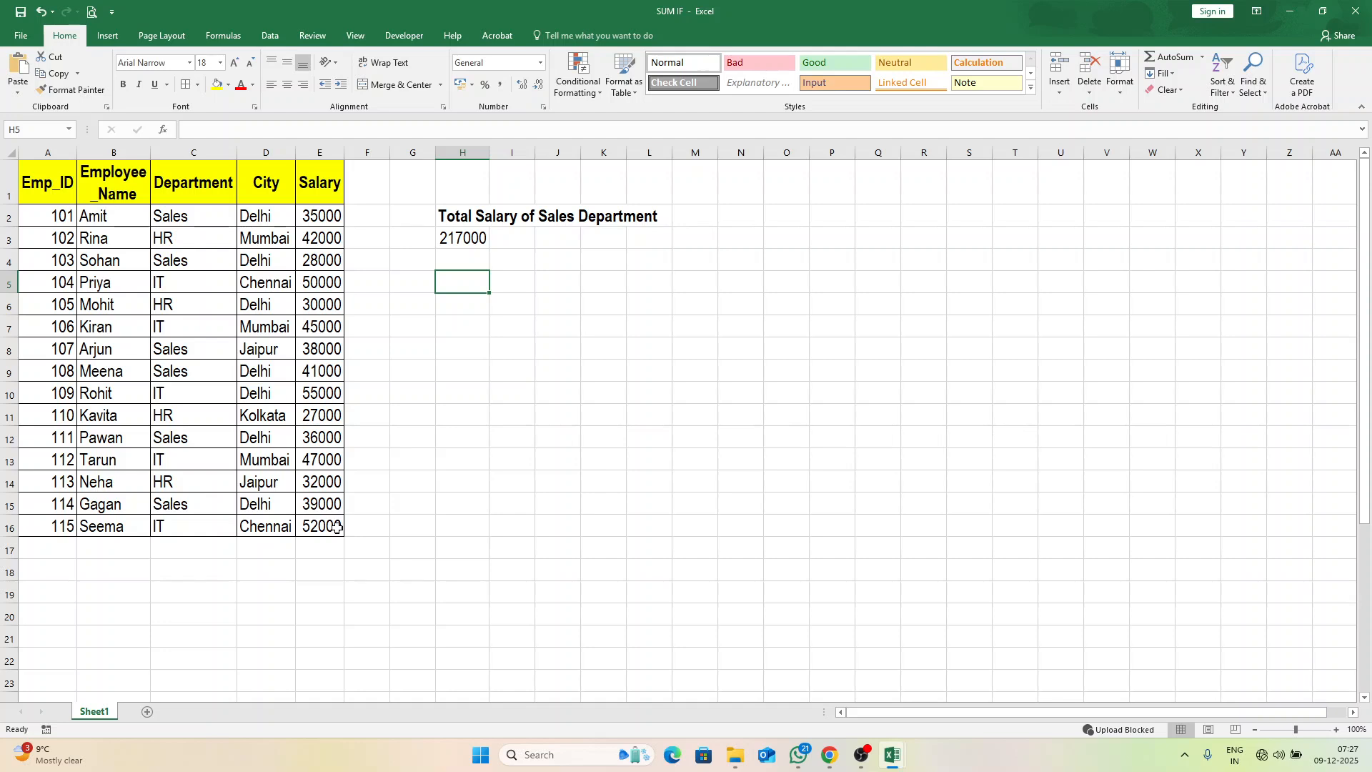
type("Total Sala")
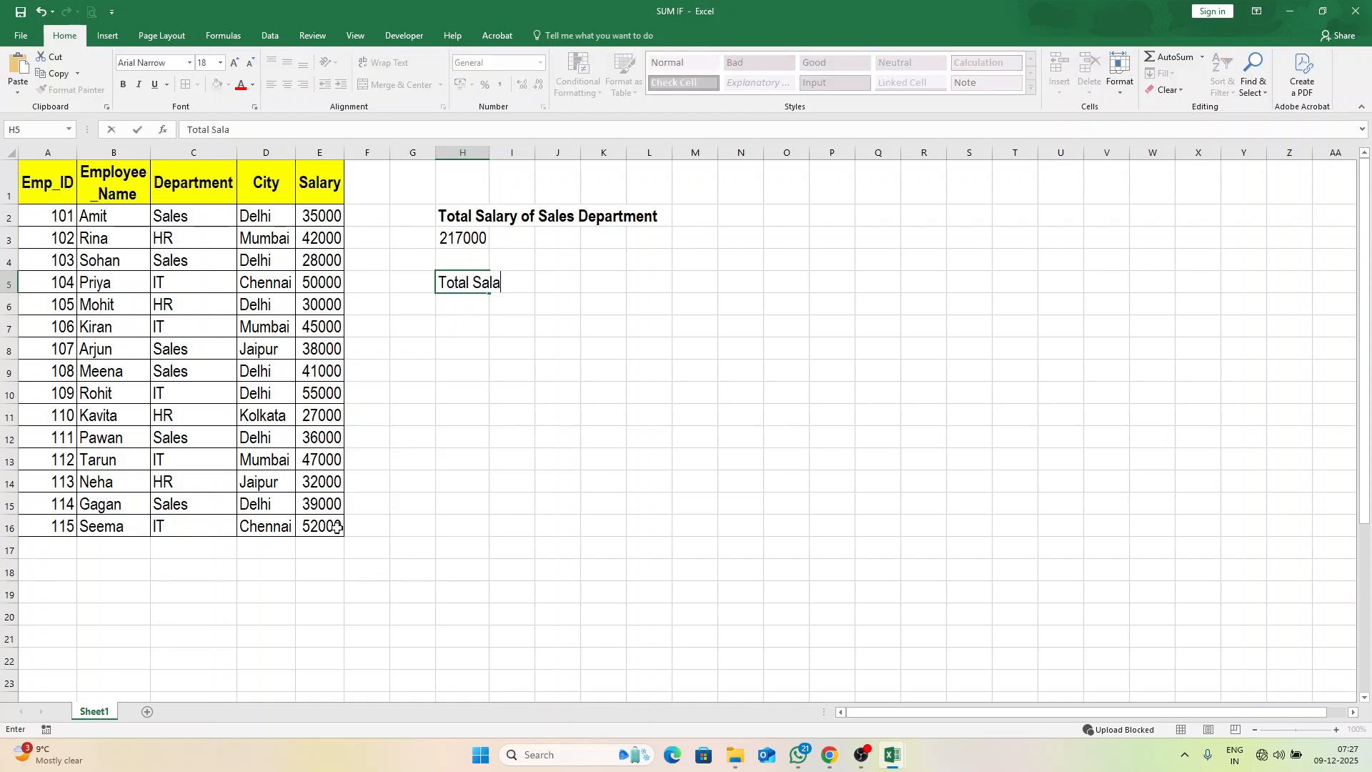
type("ry of Delhi E")
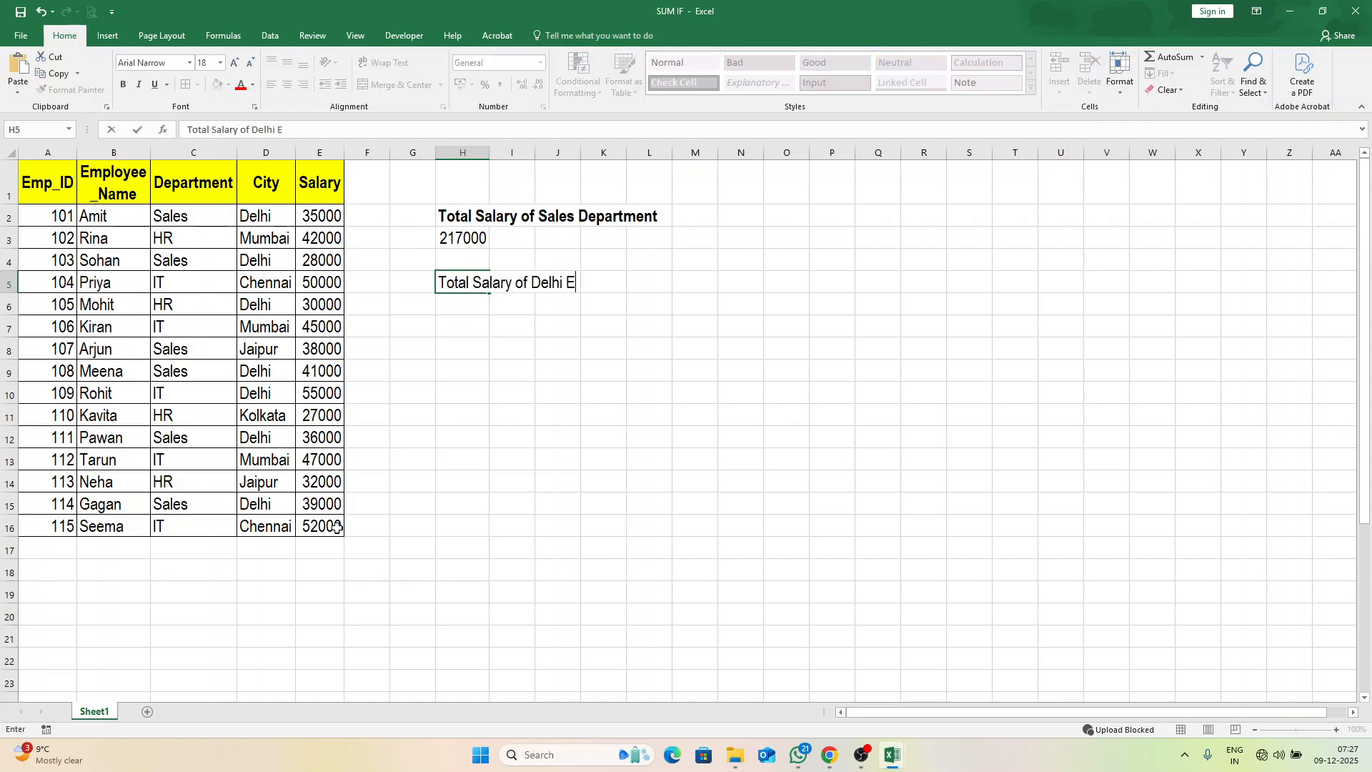
type("mployees")
key("Return")
key("Up")
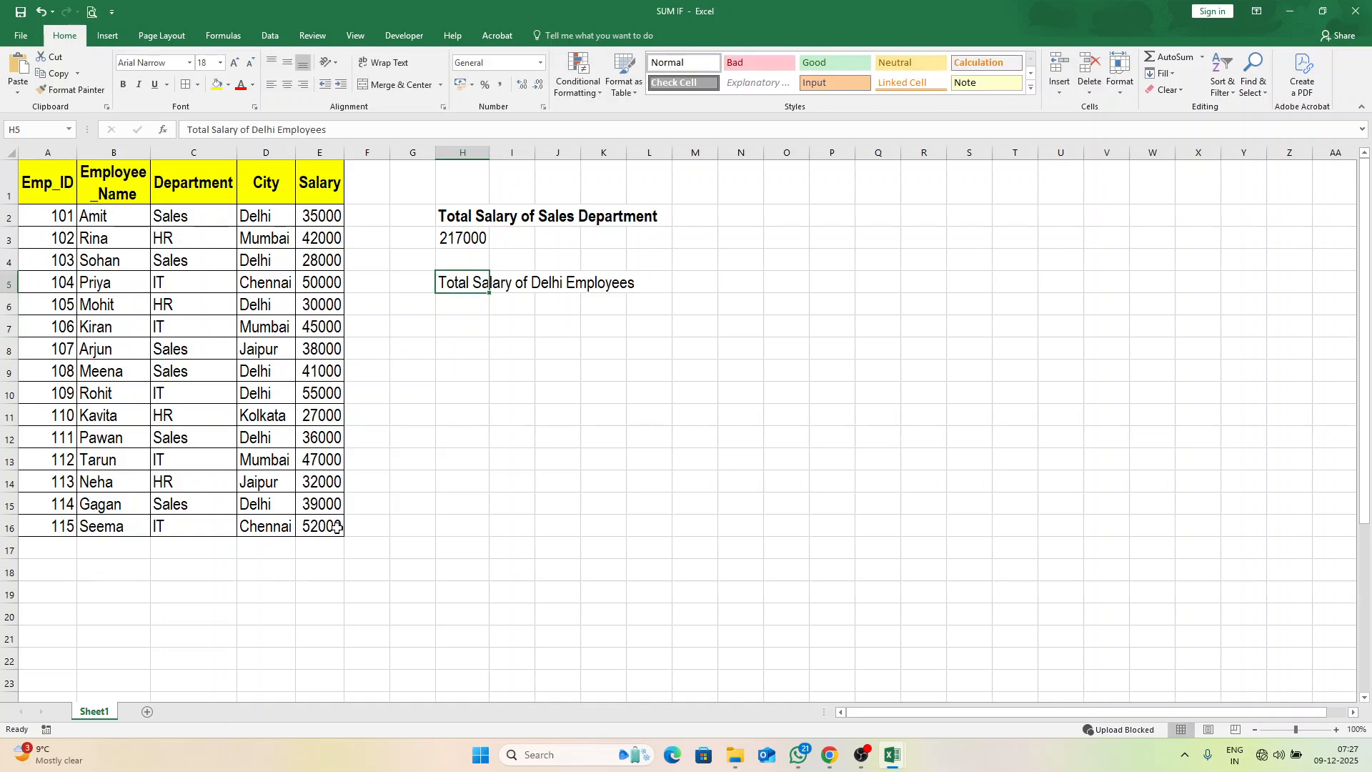
key("ctrl+b")
- In H6, total the salaries of Delhi employees with =SUMIF(D2:D16,"Delhi",E2:E16)
key("Down")
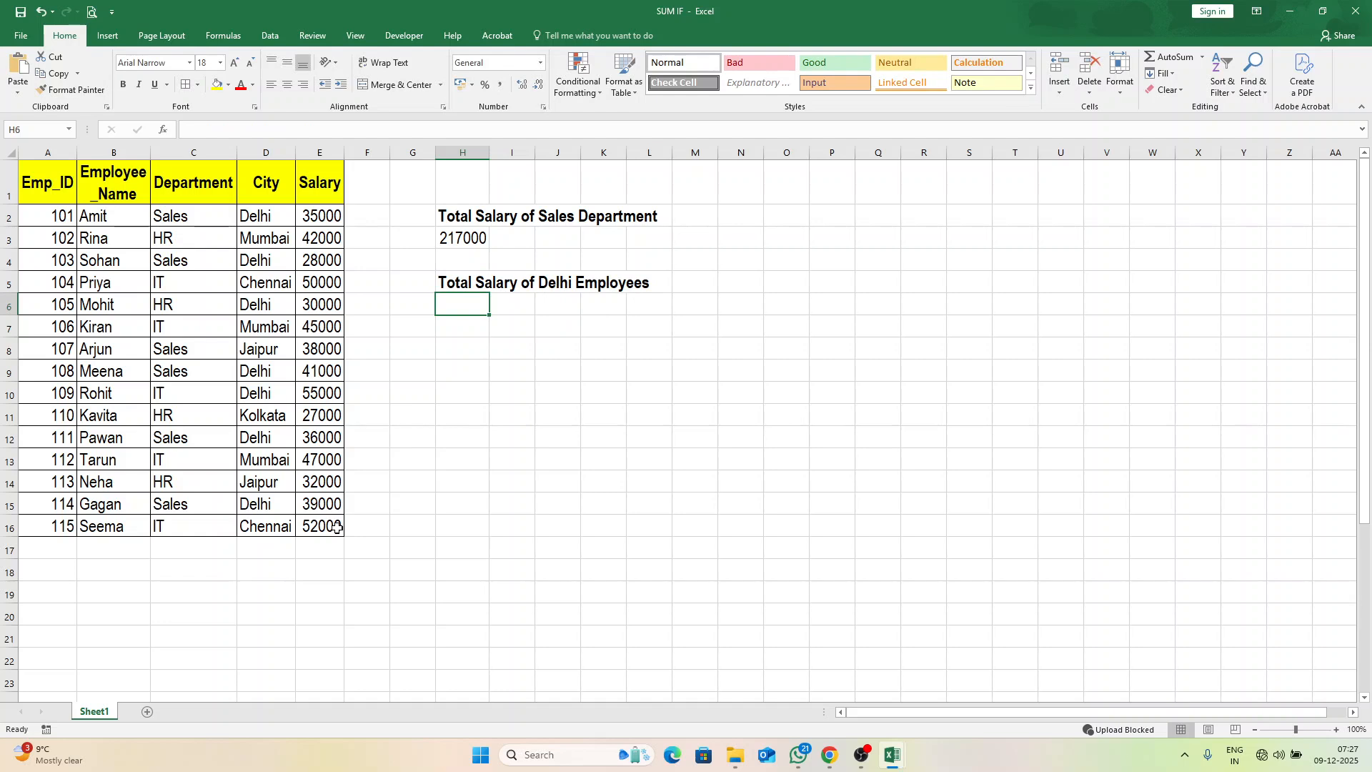
type("=sumif")
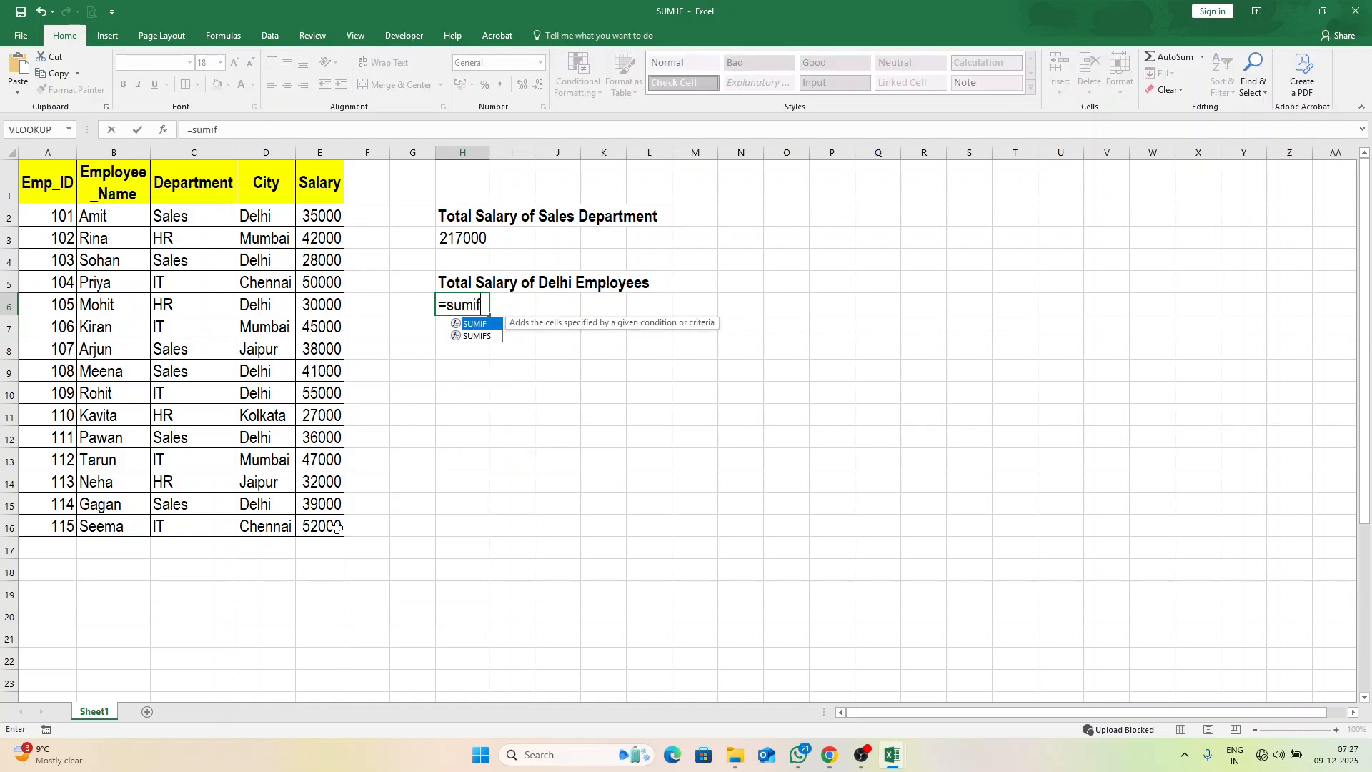
key("Tab")
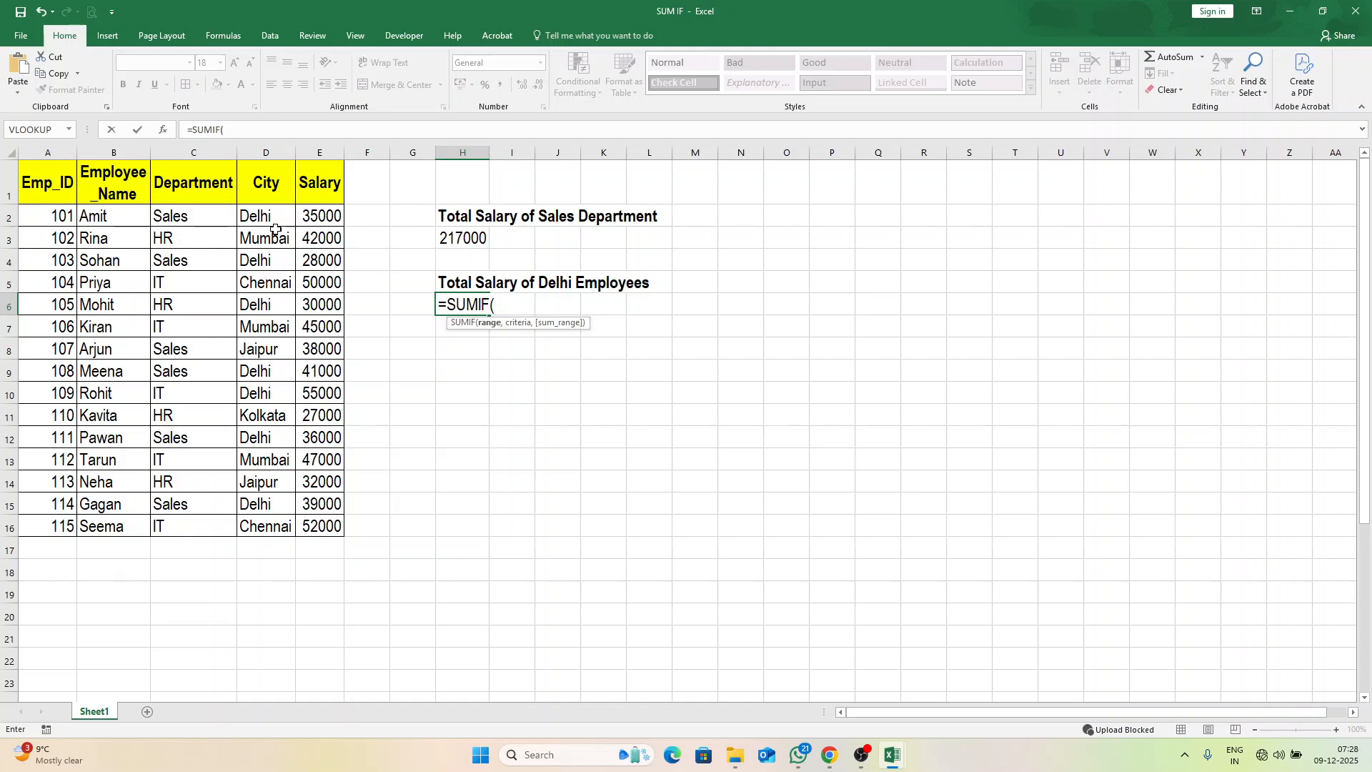
left_click_drag(282, 214, 297, 526)
type(",")
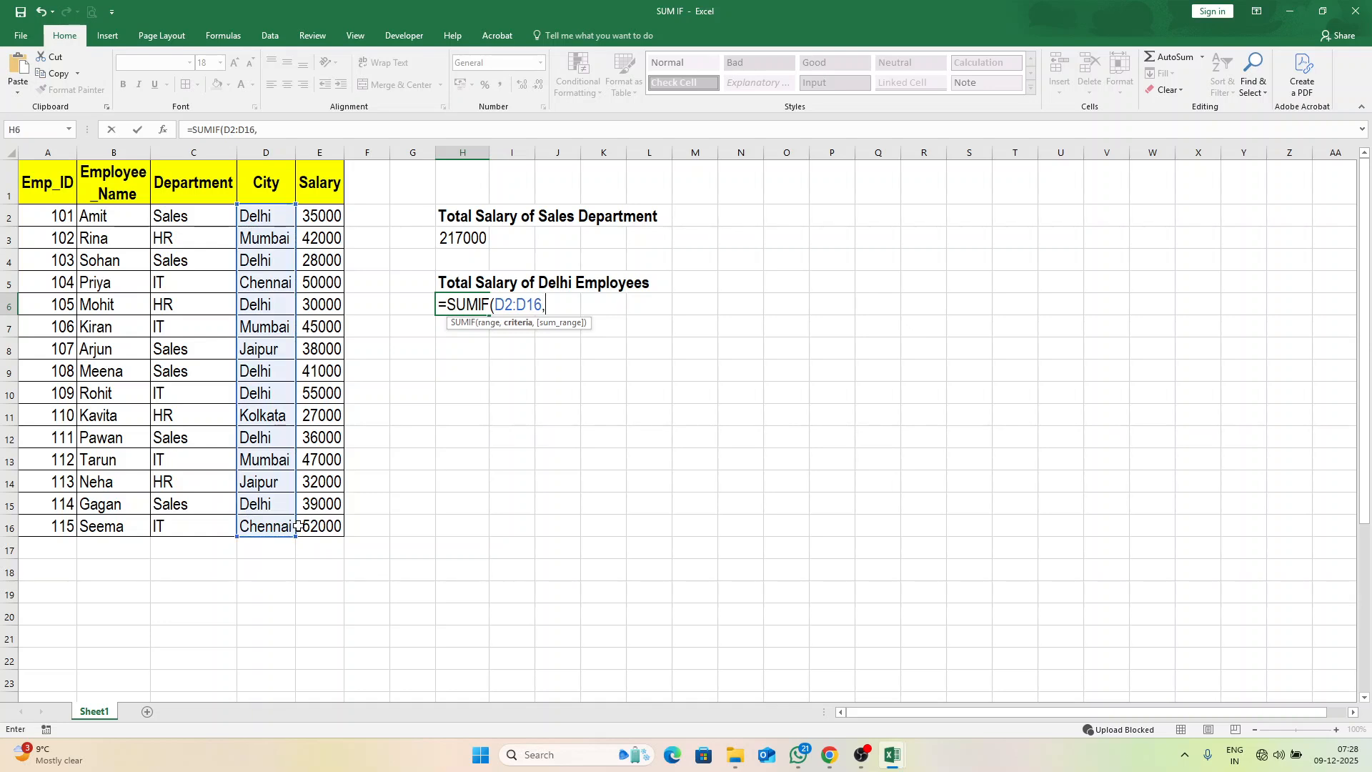
type("\"Delhi\",")
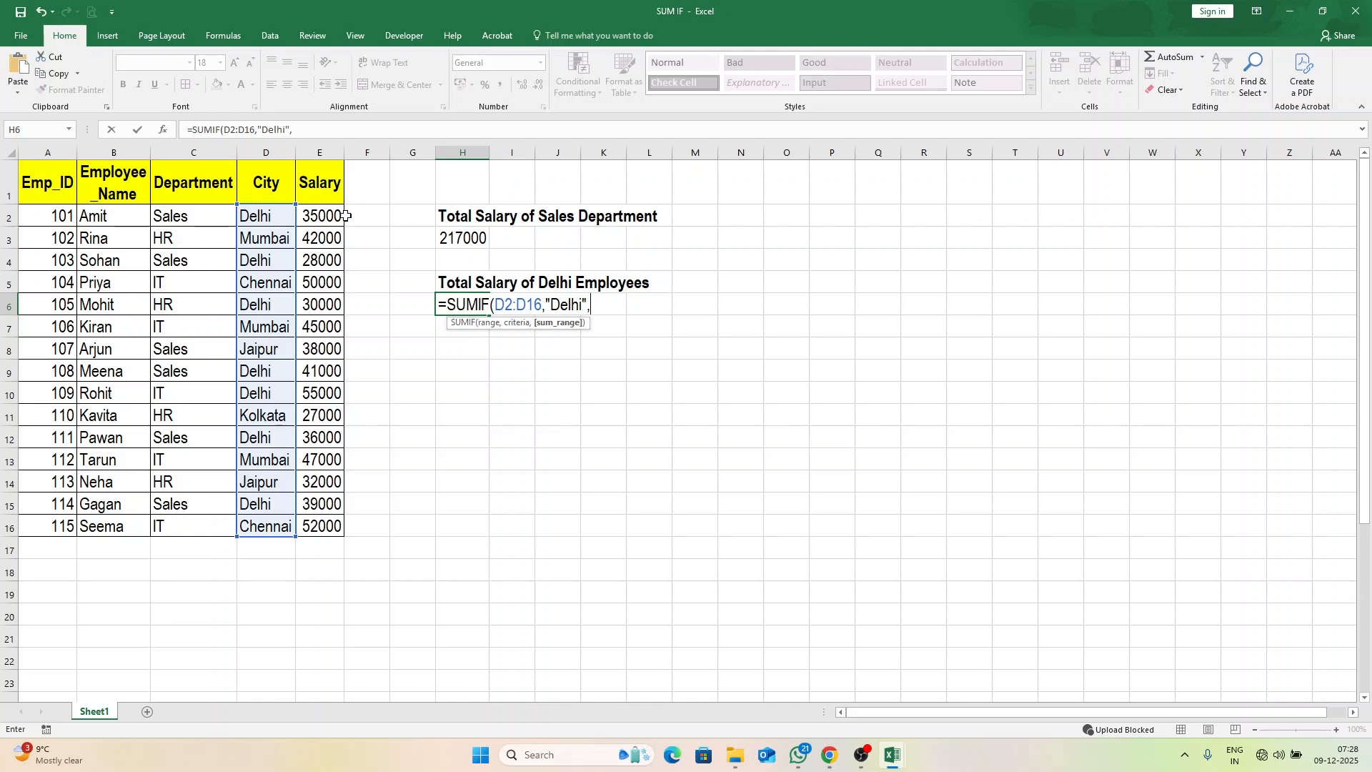
left_click_drag(321, 214, 318, 529)
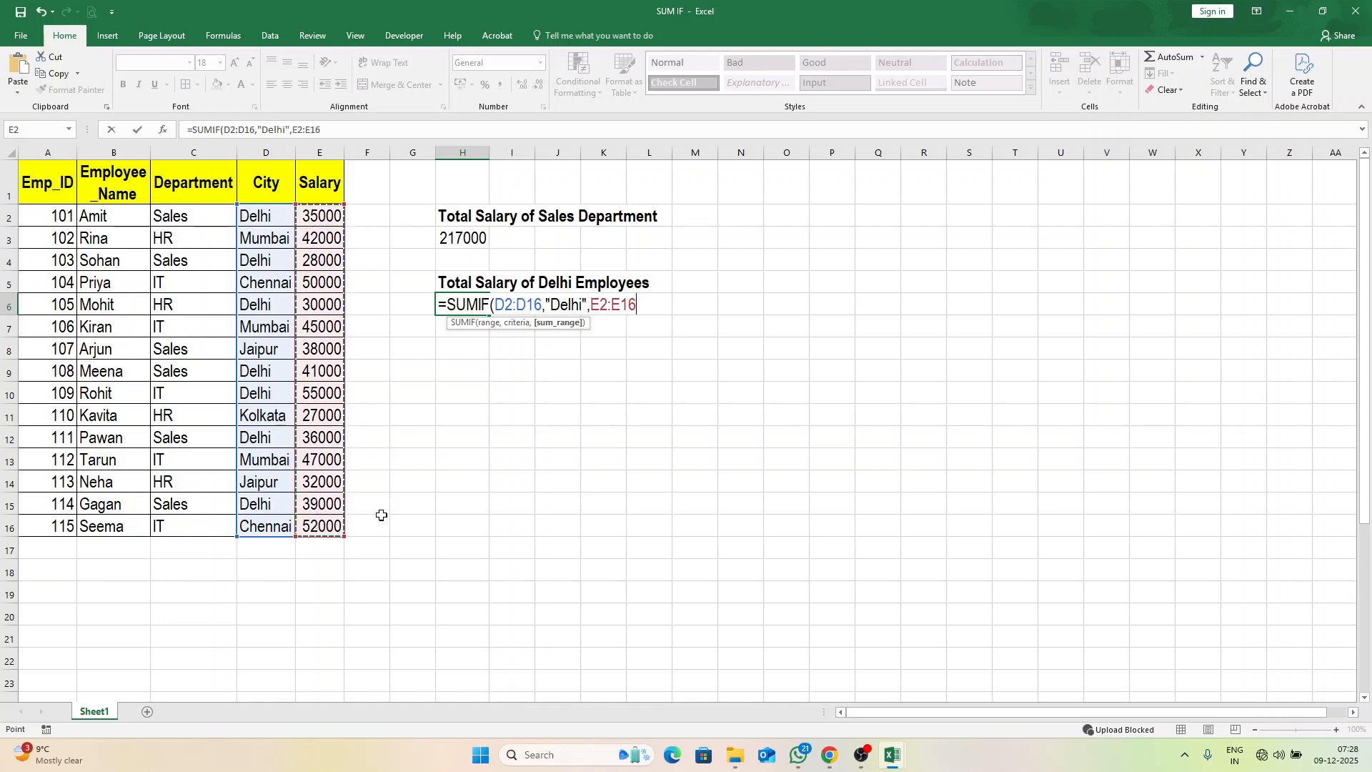
key("Return")
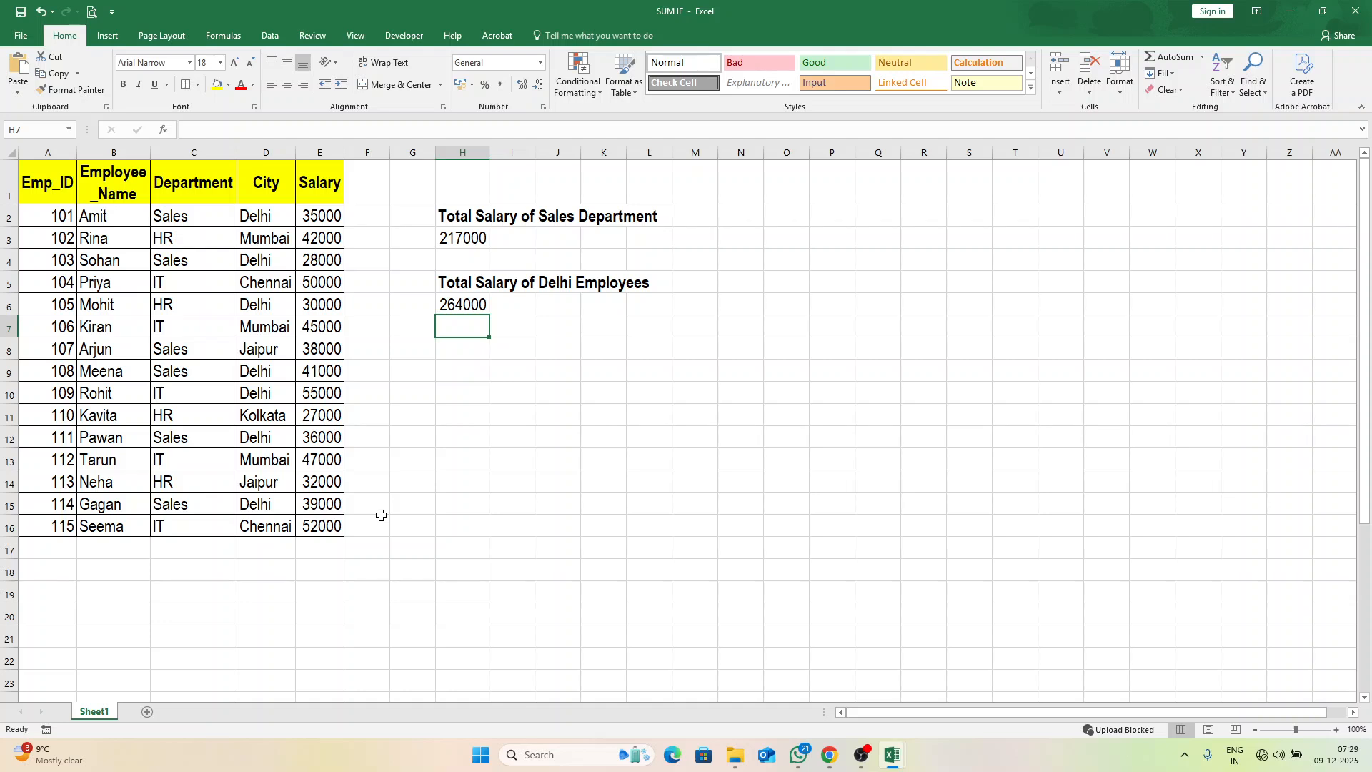
- Enter the bold label "Total Salary where salary > 35000" in cell H8
key("Down")
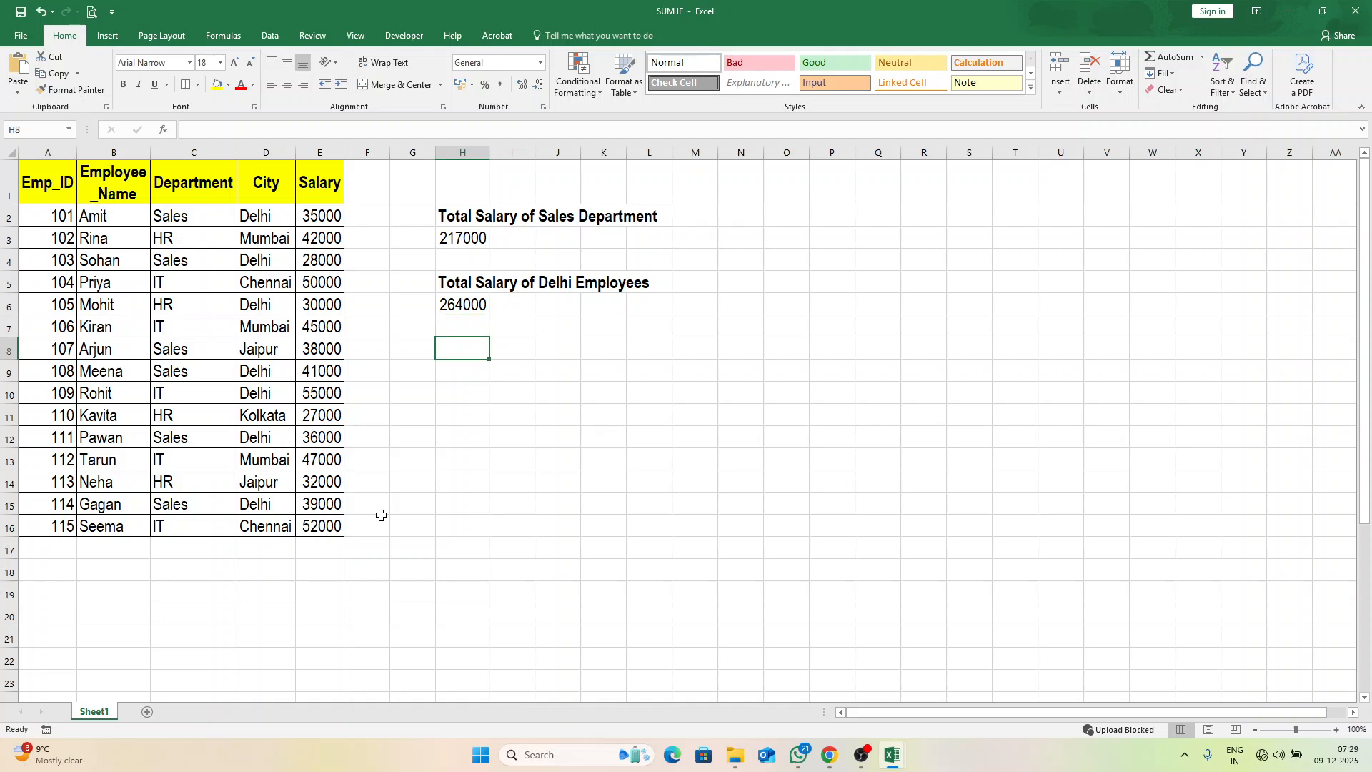
type("Total Salary wh")
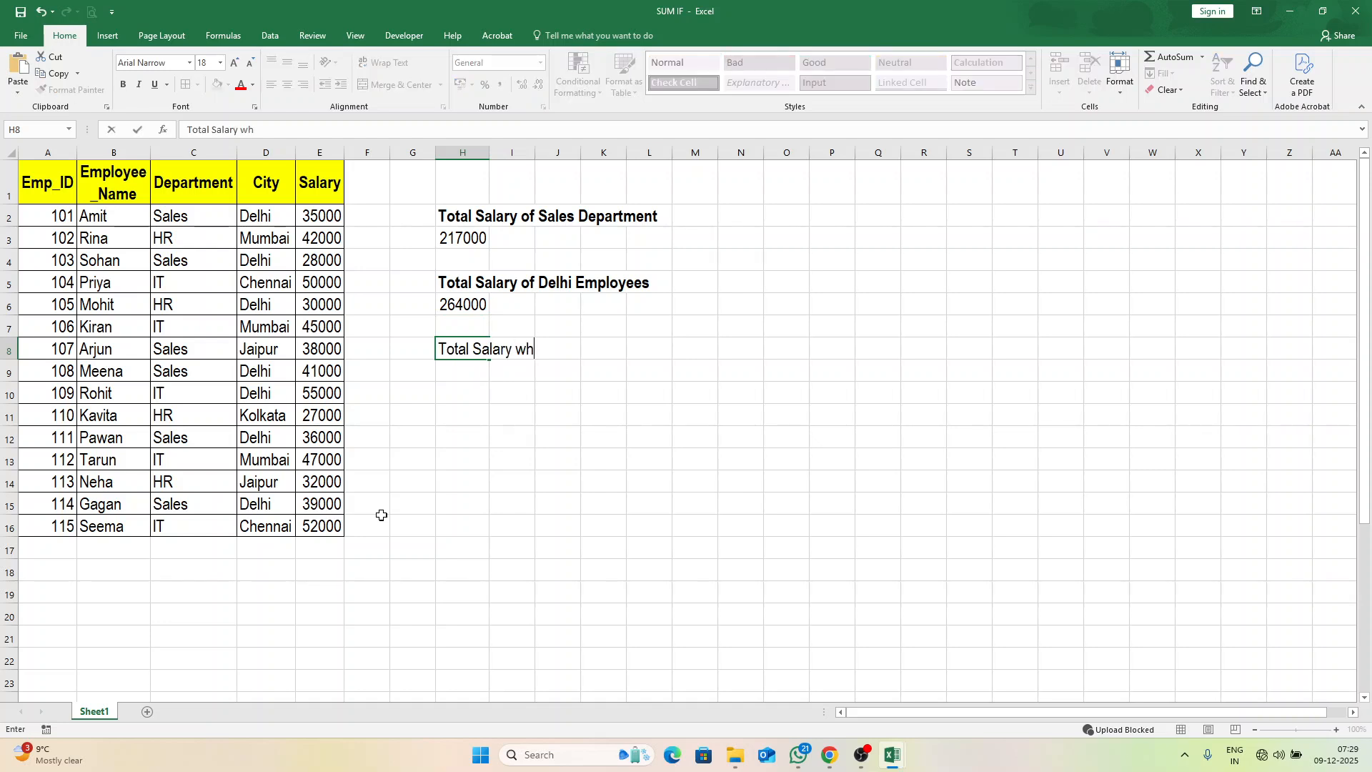
type("ere salary > 35000")
key("ctrl+Return")
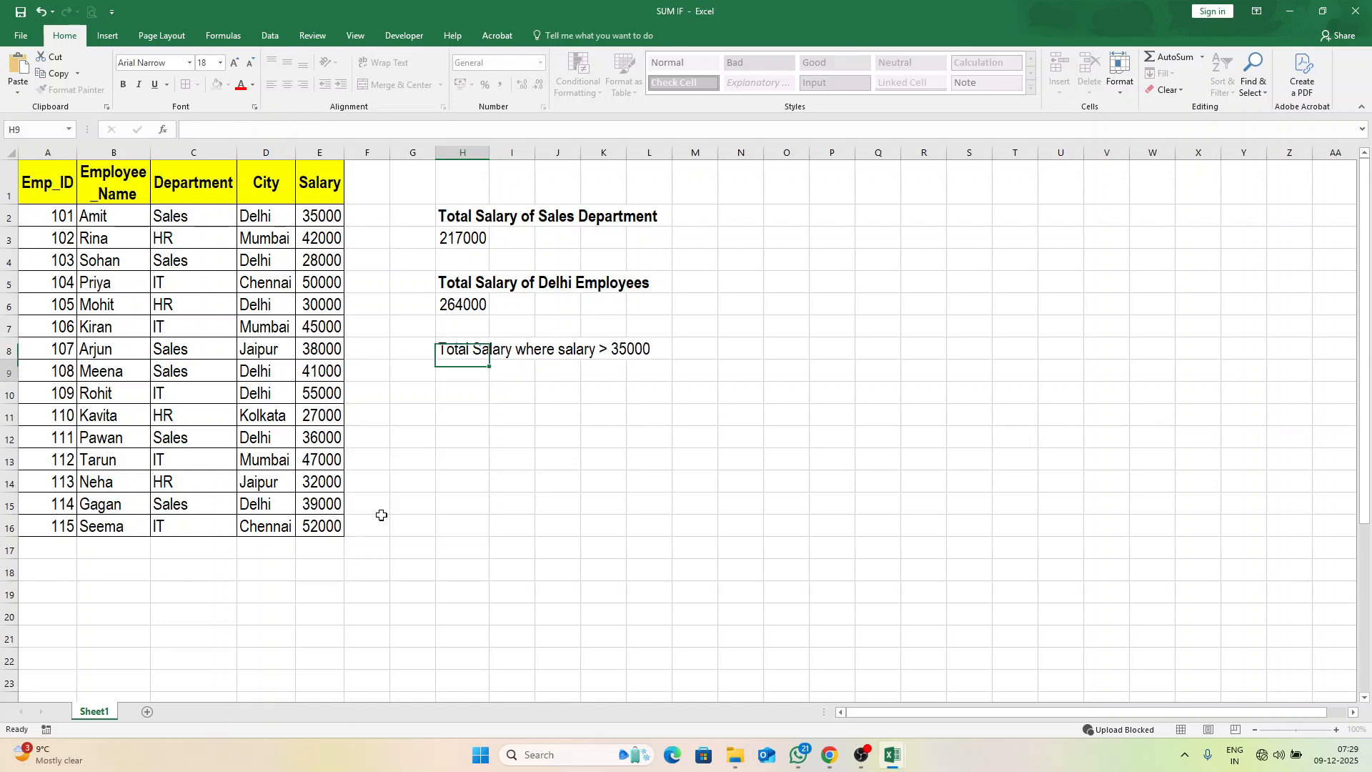
key("ctrl+b")
key("Down")
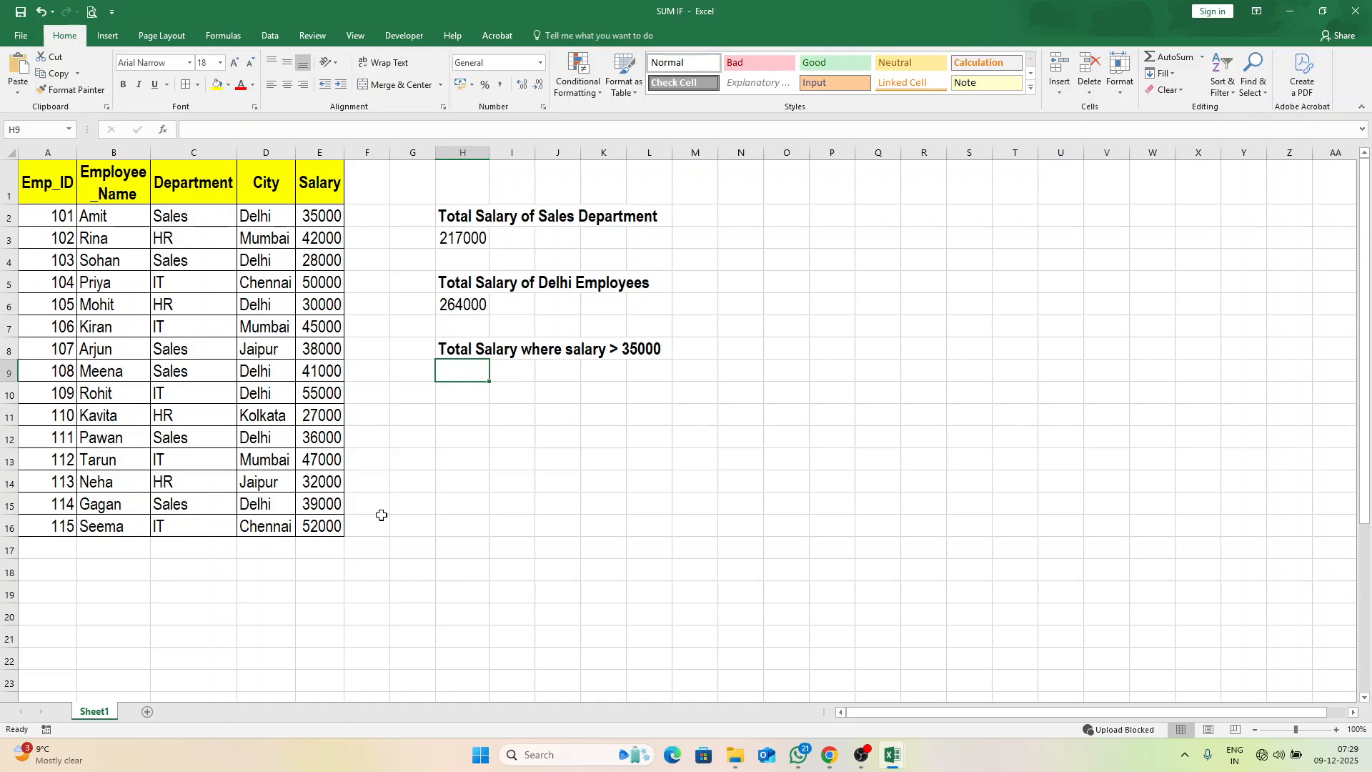
- In H9, total the salaries above 35000 with =SUMIF(E2:E16,">35000",E2:E16)
type("=")
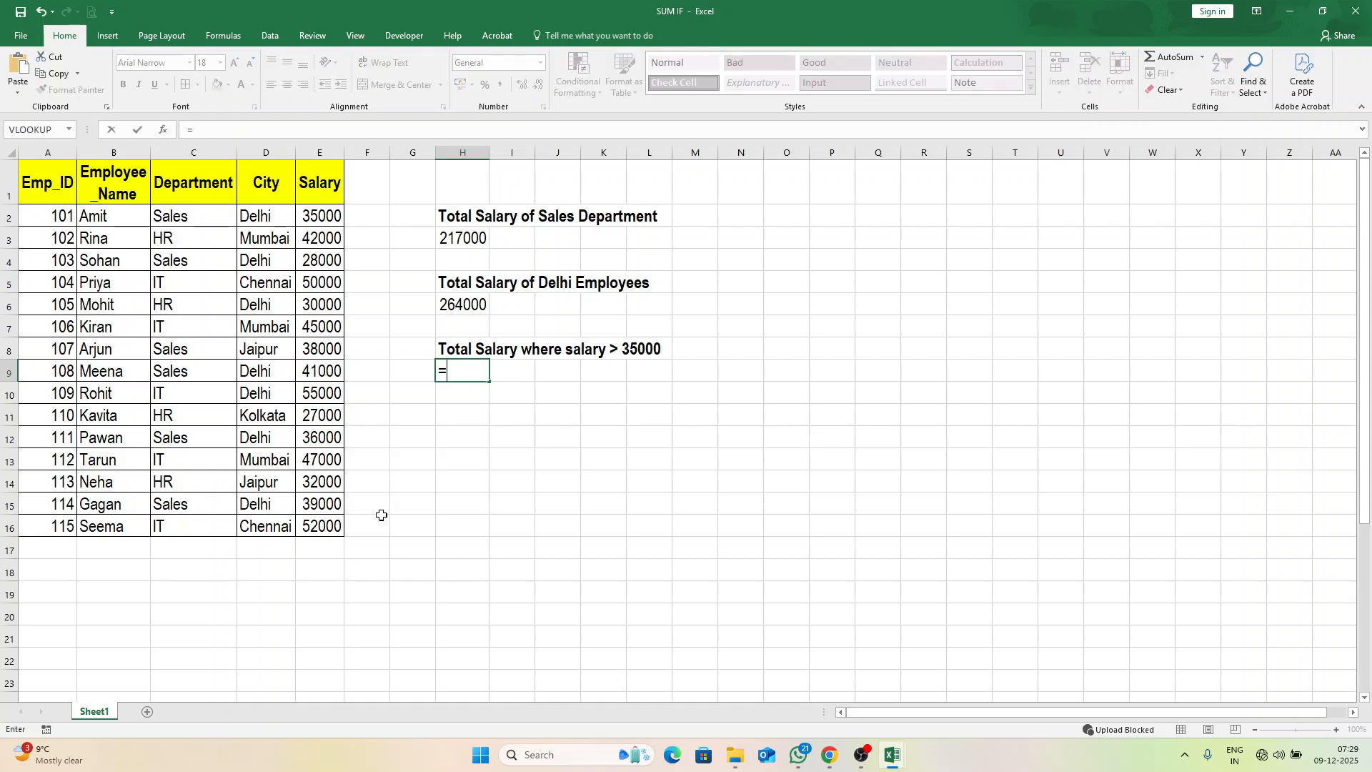
type("sumif")
key("Tab")
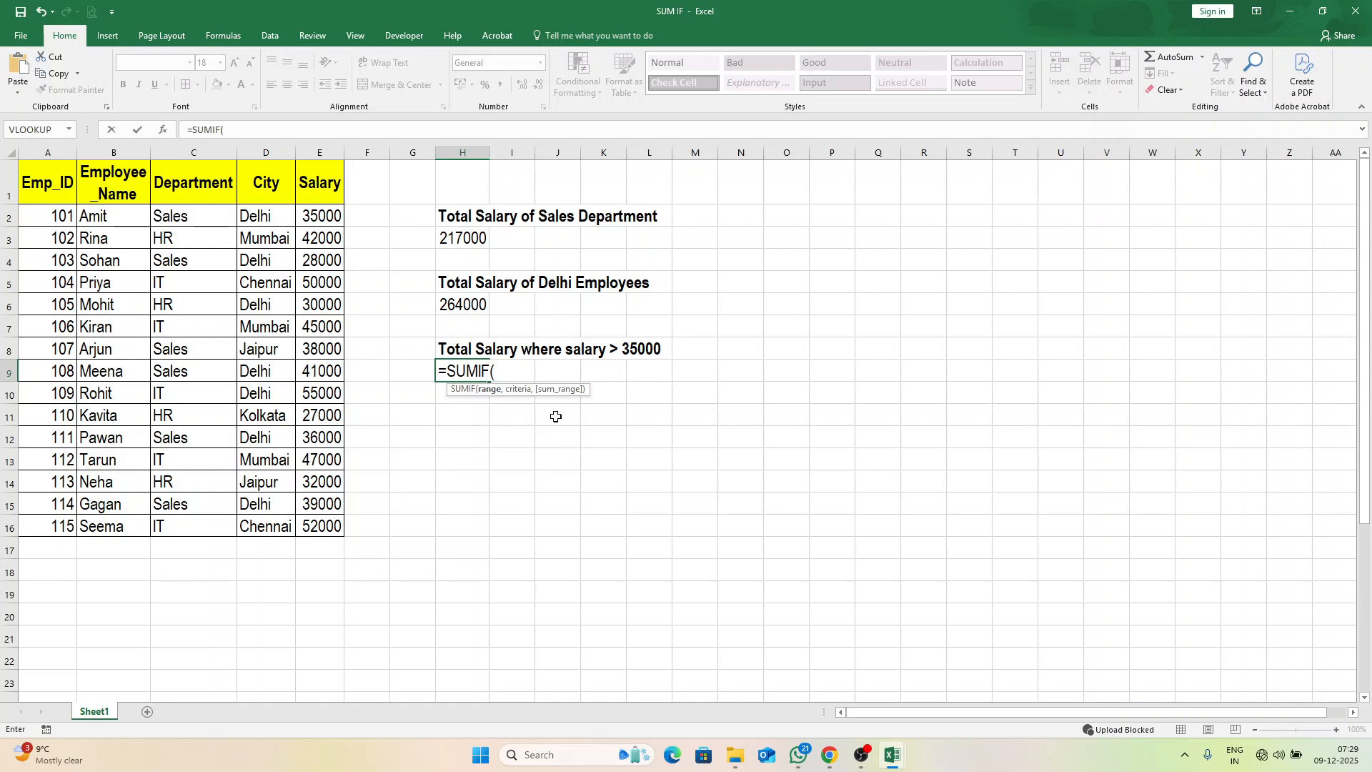
left_click_drag(323, 215, 353, 533)
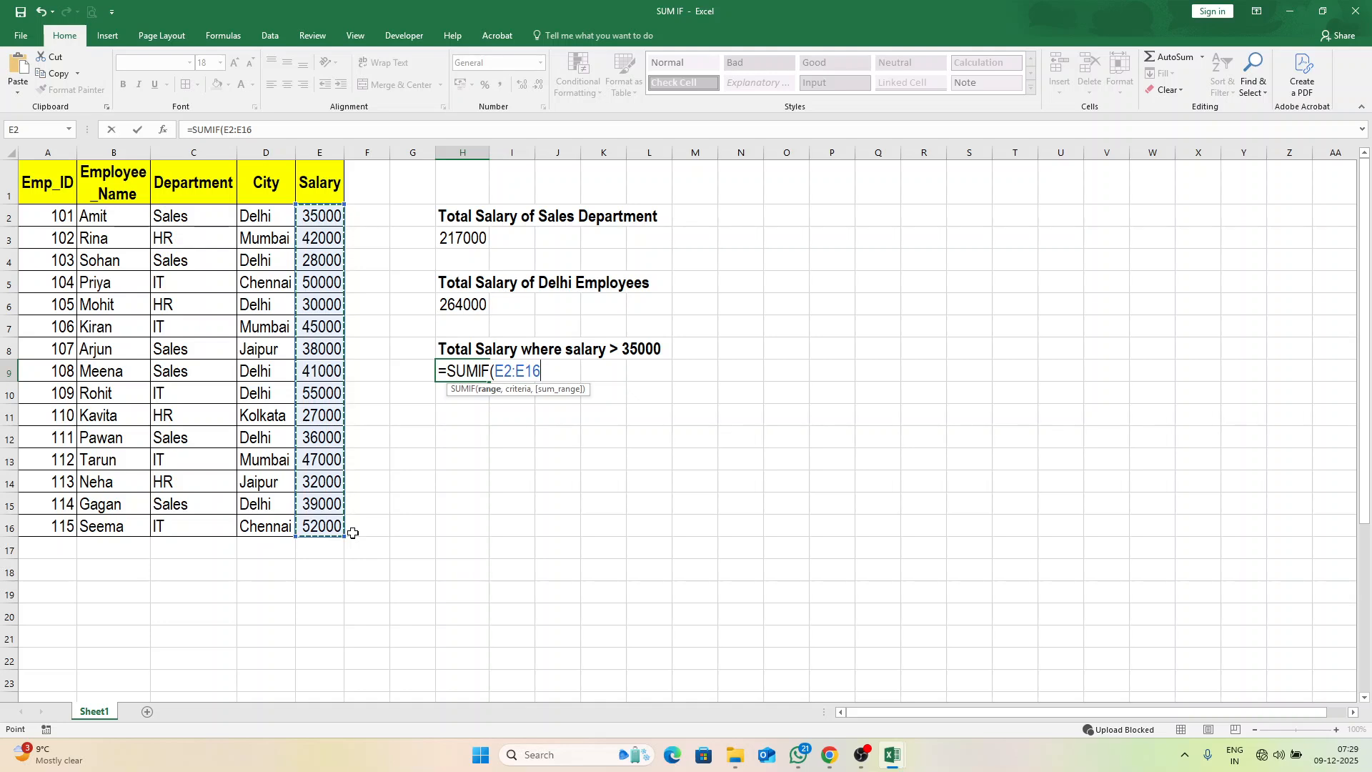
type(",")
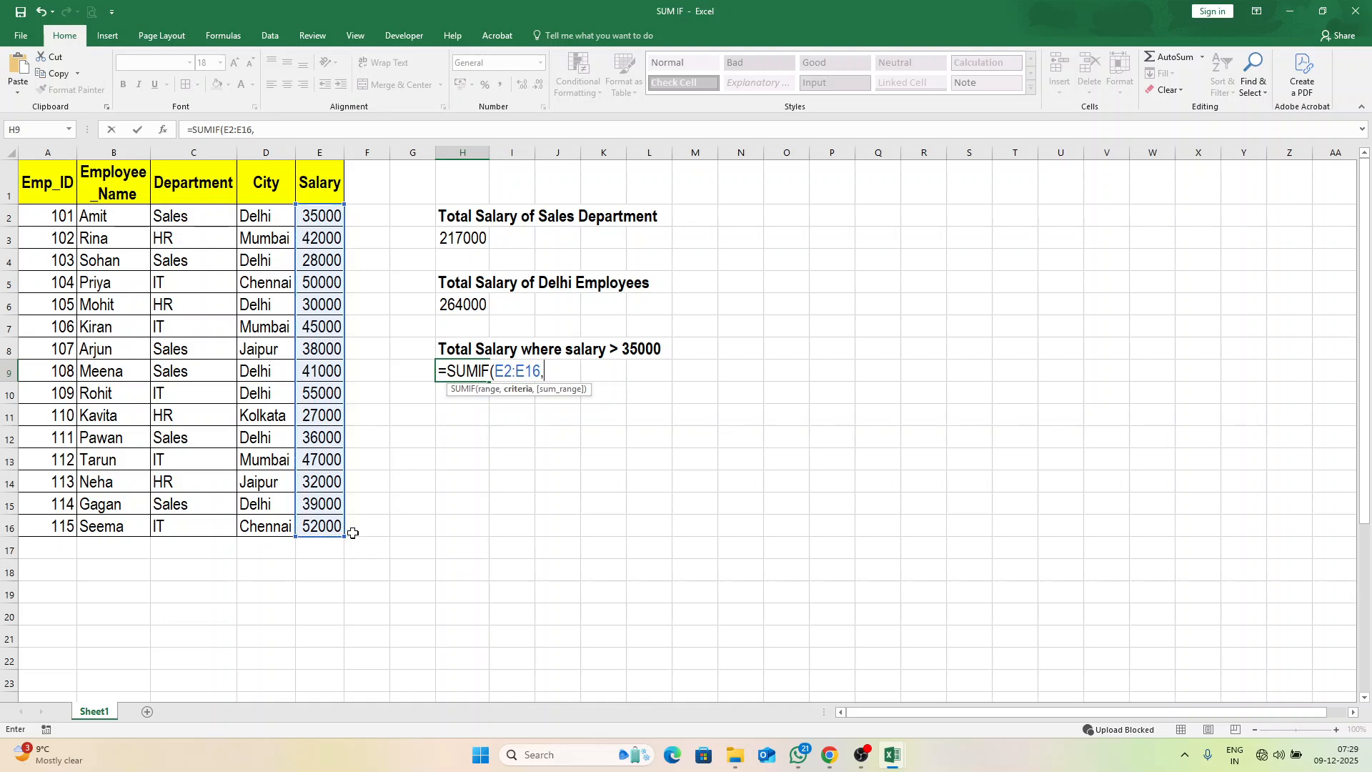
type("\">35000\",")
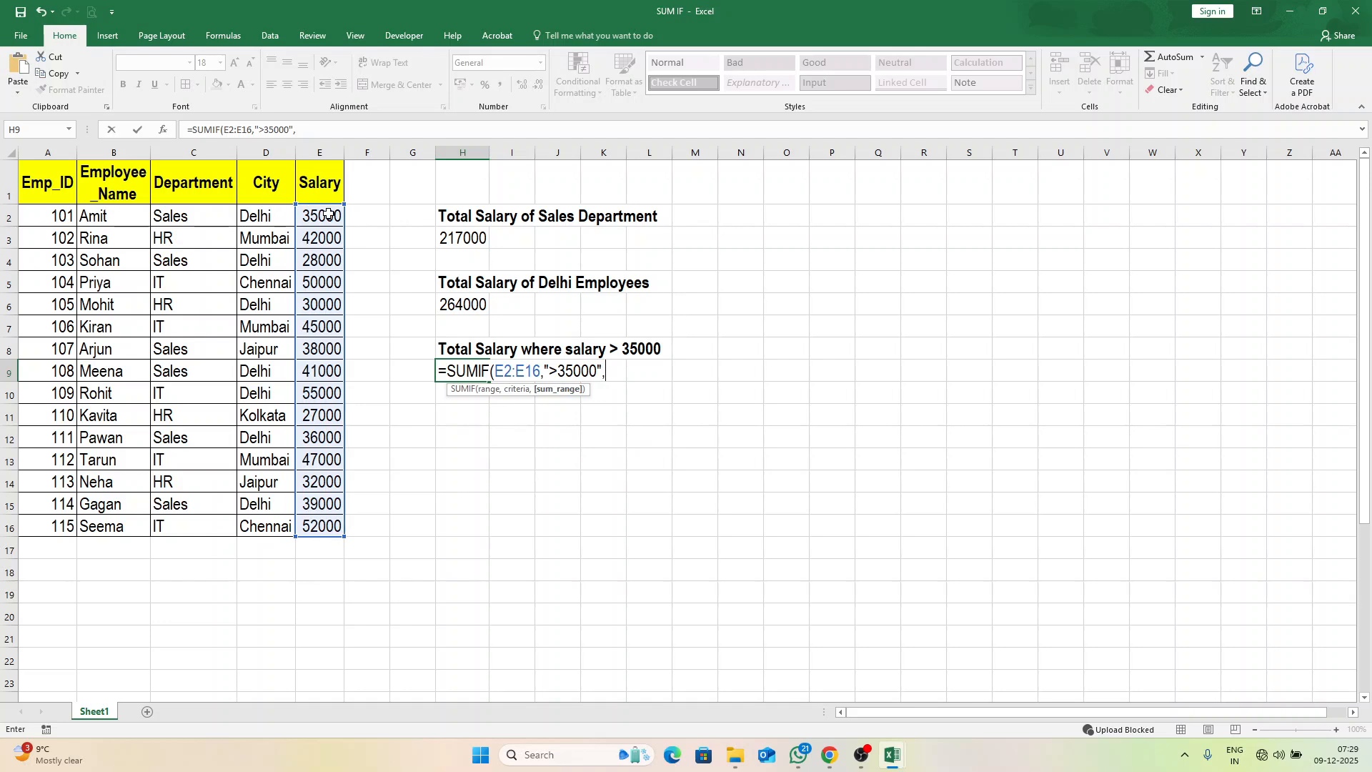
left_click_drag(328, 213, 313, 525)
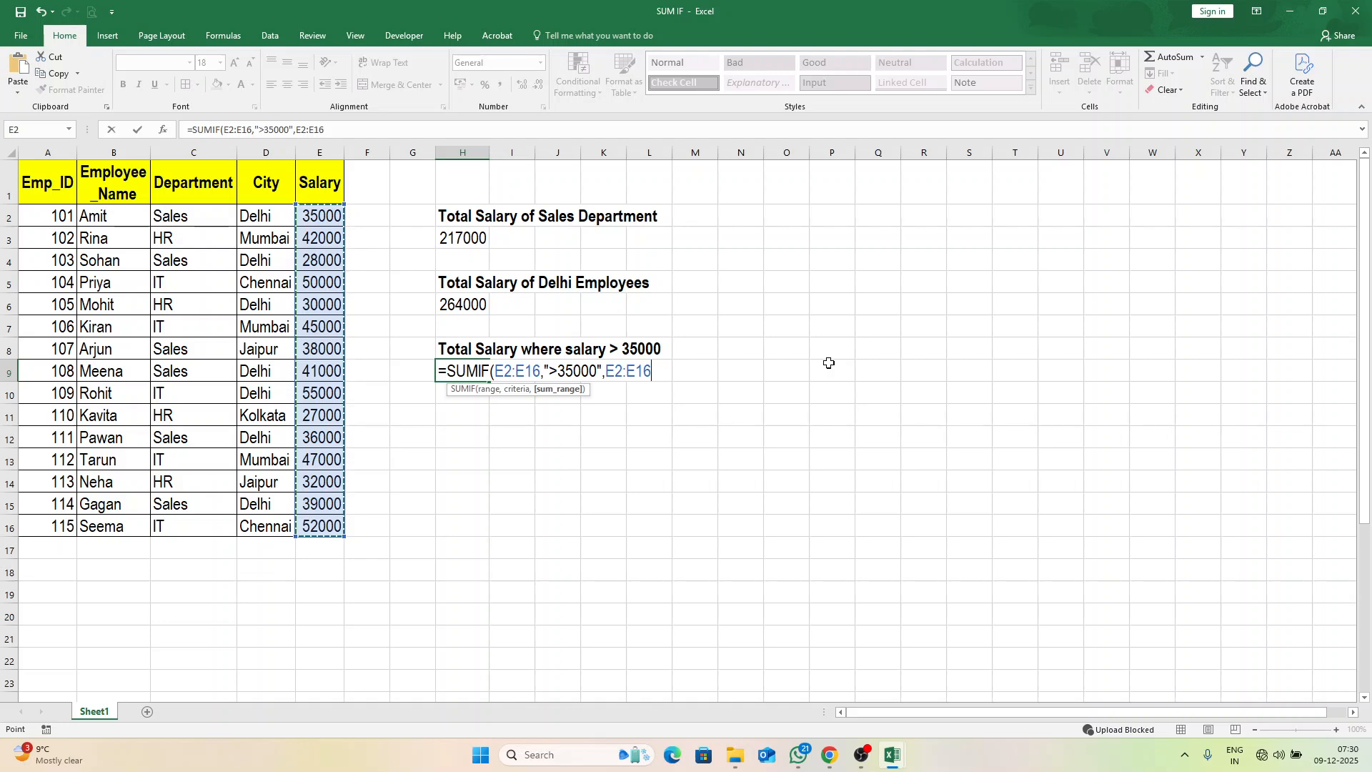
key("Return")
key("Up")
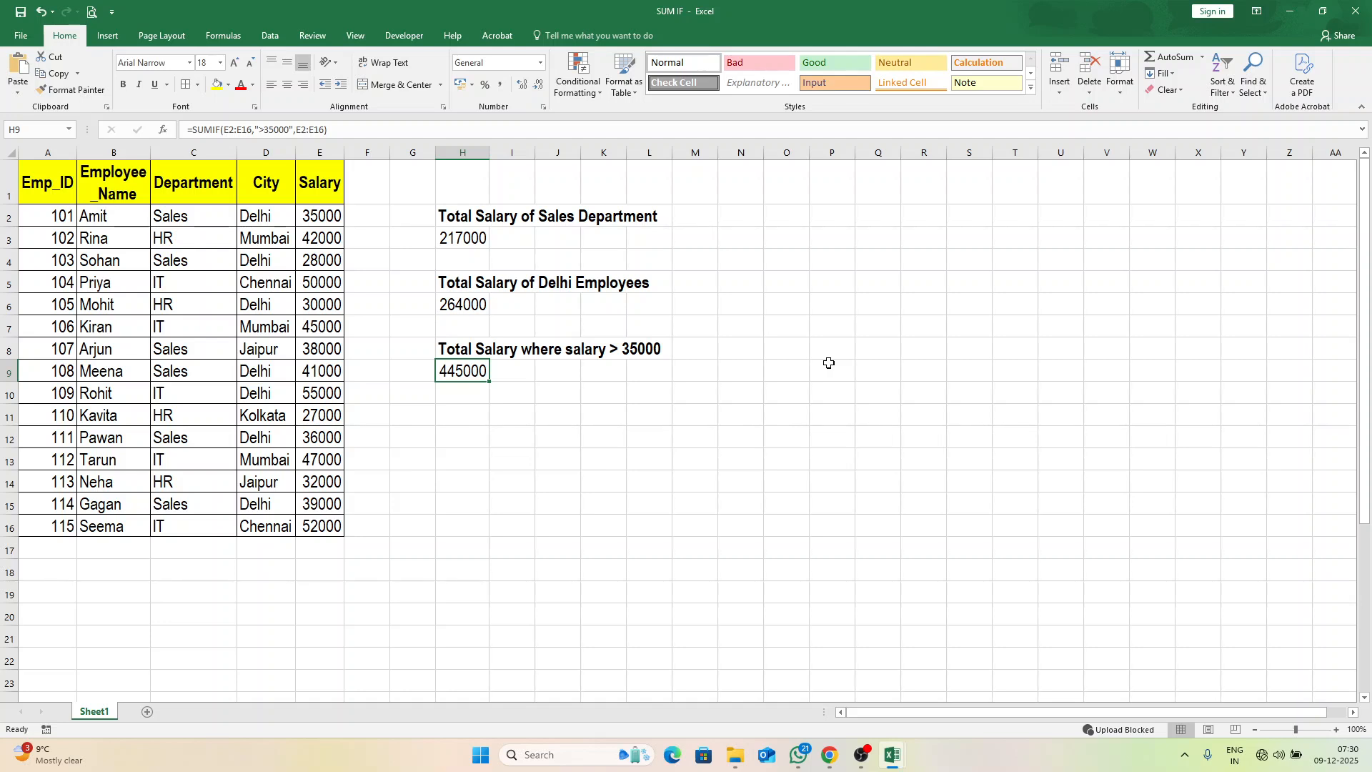
- Clear salaries below 35000 in the Salary column, including E4, E6 and E11, to test the threshold total in H9
key("Left")
key("Left")
key("Left")
key("Up")
key("Up")
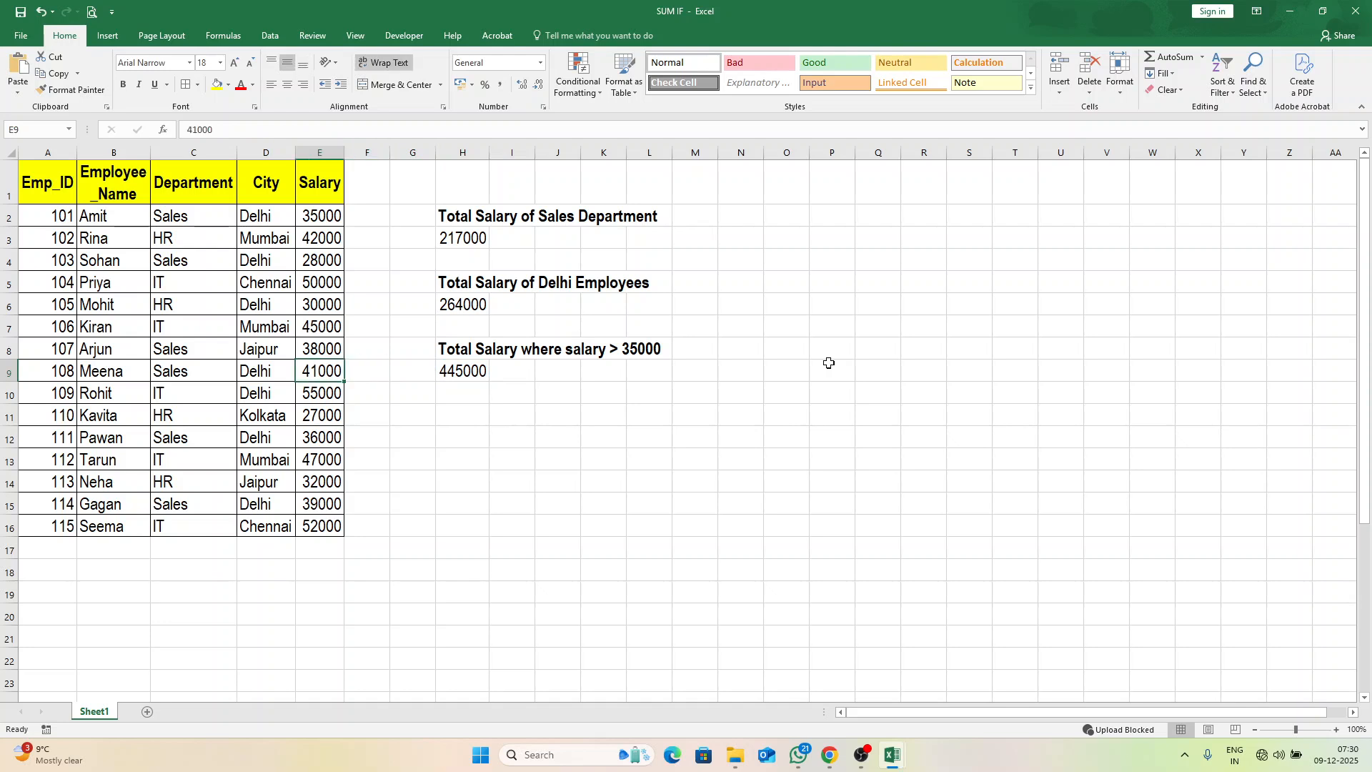
key("Up")
key("Up")
key("Up")
key("Up")
key("Down")
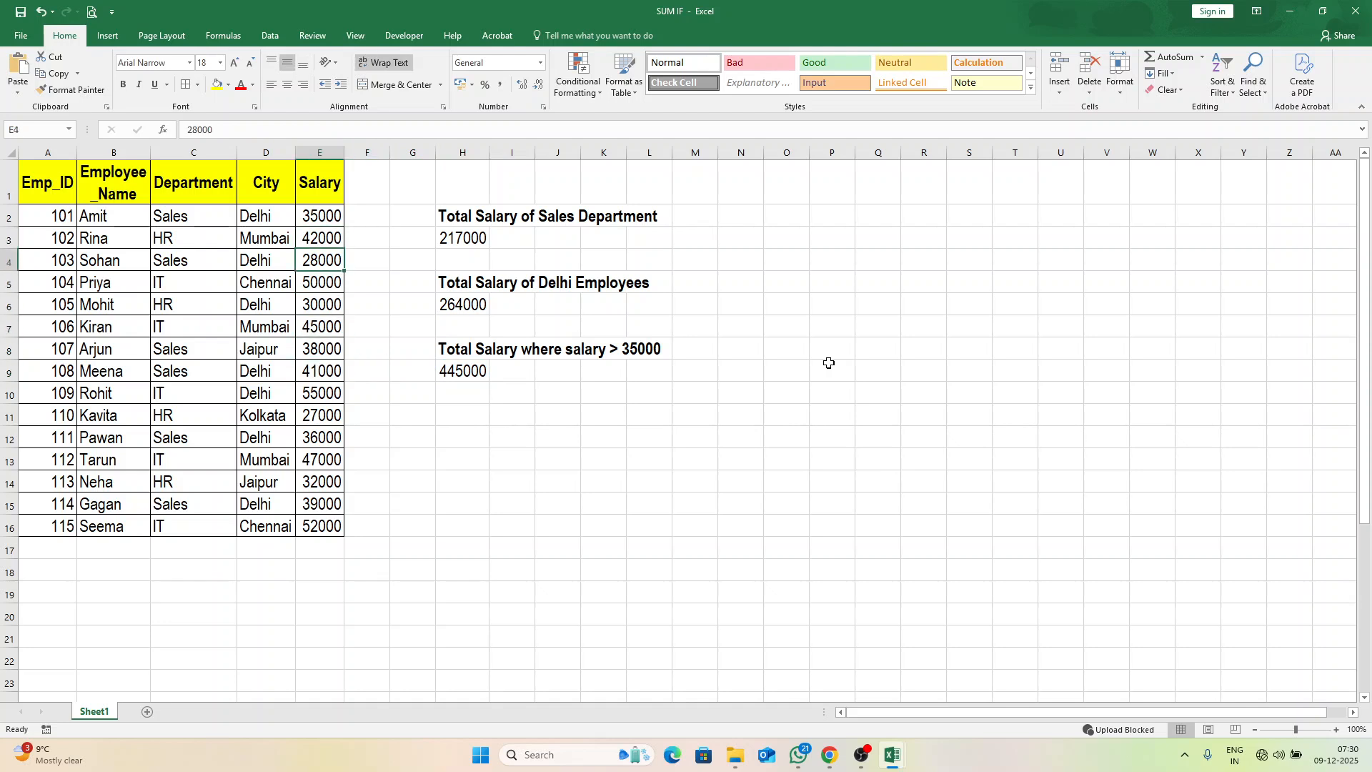
key("Delete")
key("Down")
key("Down")
key("Down")
key("Down")
key("Down")
key("Up")
key("Up")
key("Up")
key("Delete")
key("Down")
key("Down")
key("Down")
key("Down")
key("Down")
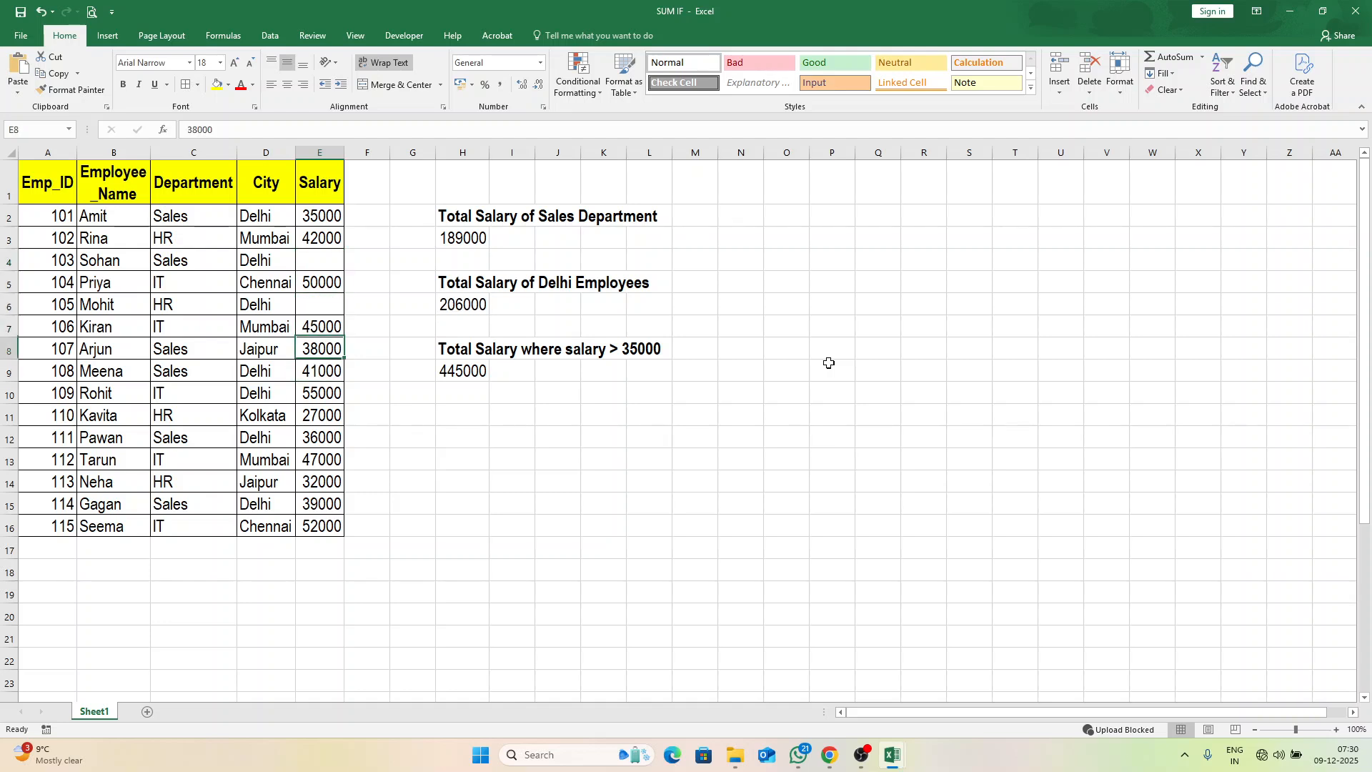
key("Delete")
key("Down")
key("Down")
key("Down")
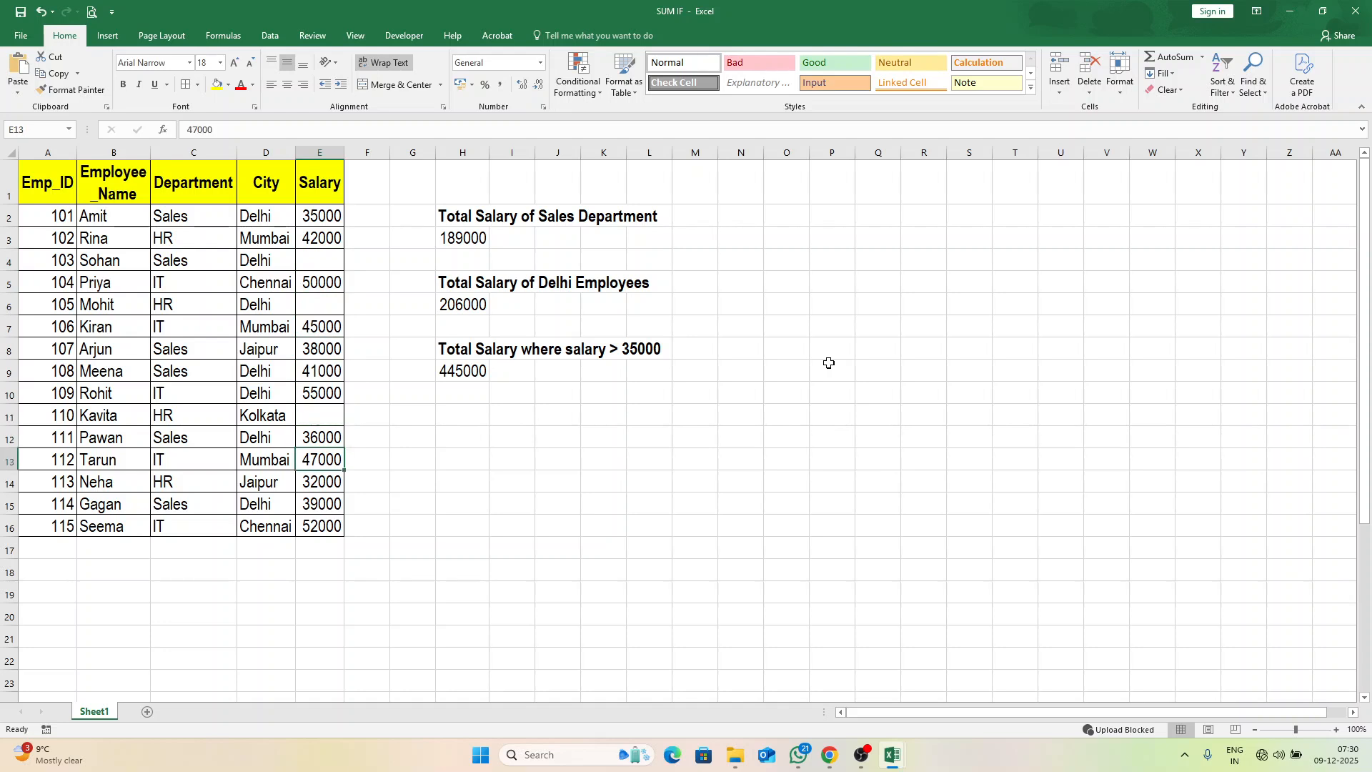
key("Delete")
- Undo the four salary deletions in the Salary column
key("Up")
key("ctrl+z")
key("ctrl+z")
key("ctrl+z")
key("ctrl+z")
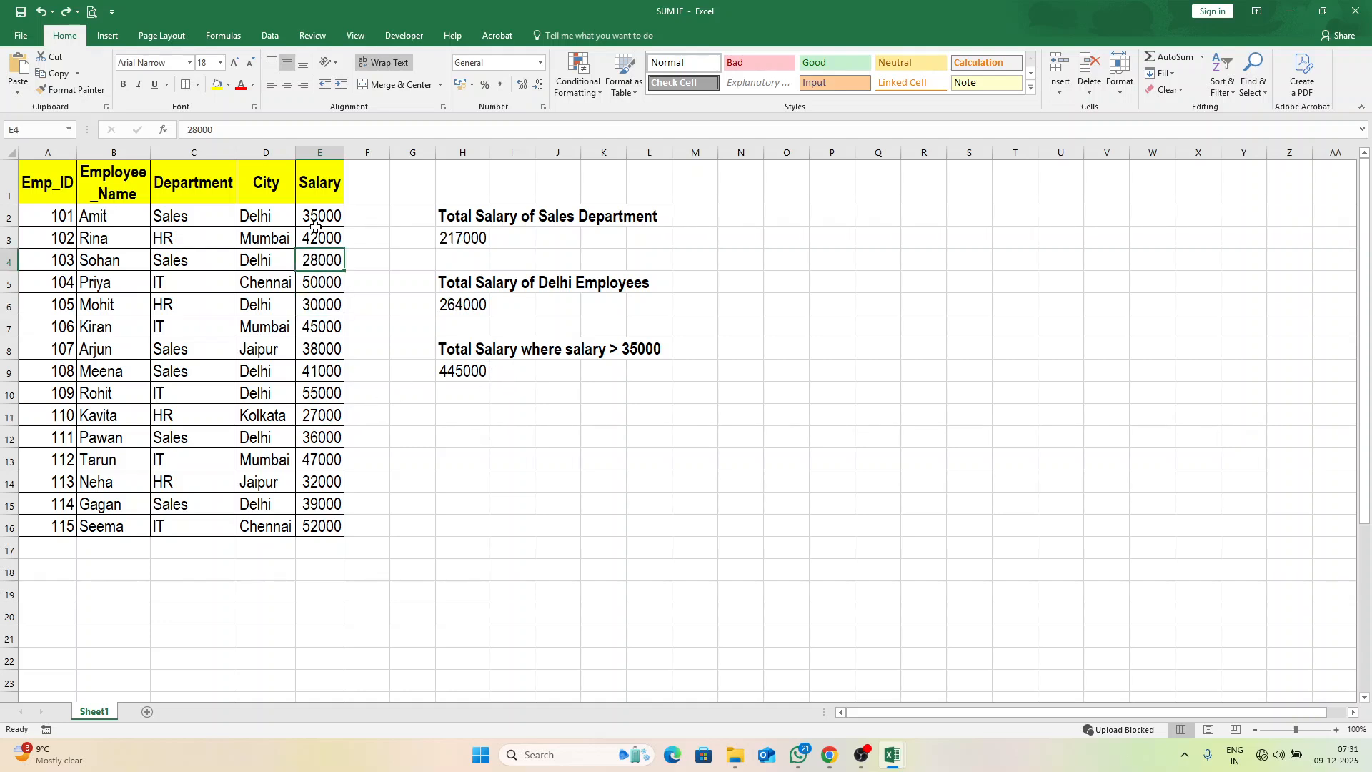
- Clear the salary in E7 to test the threshold total, and undo the deletion
left_click(321, 330)
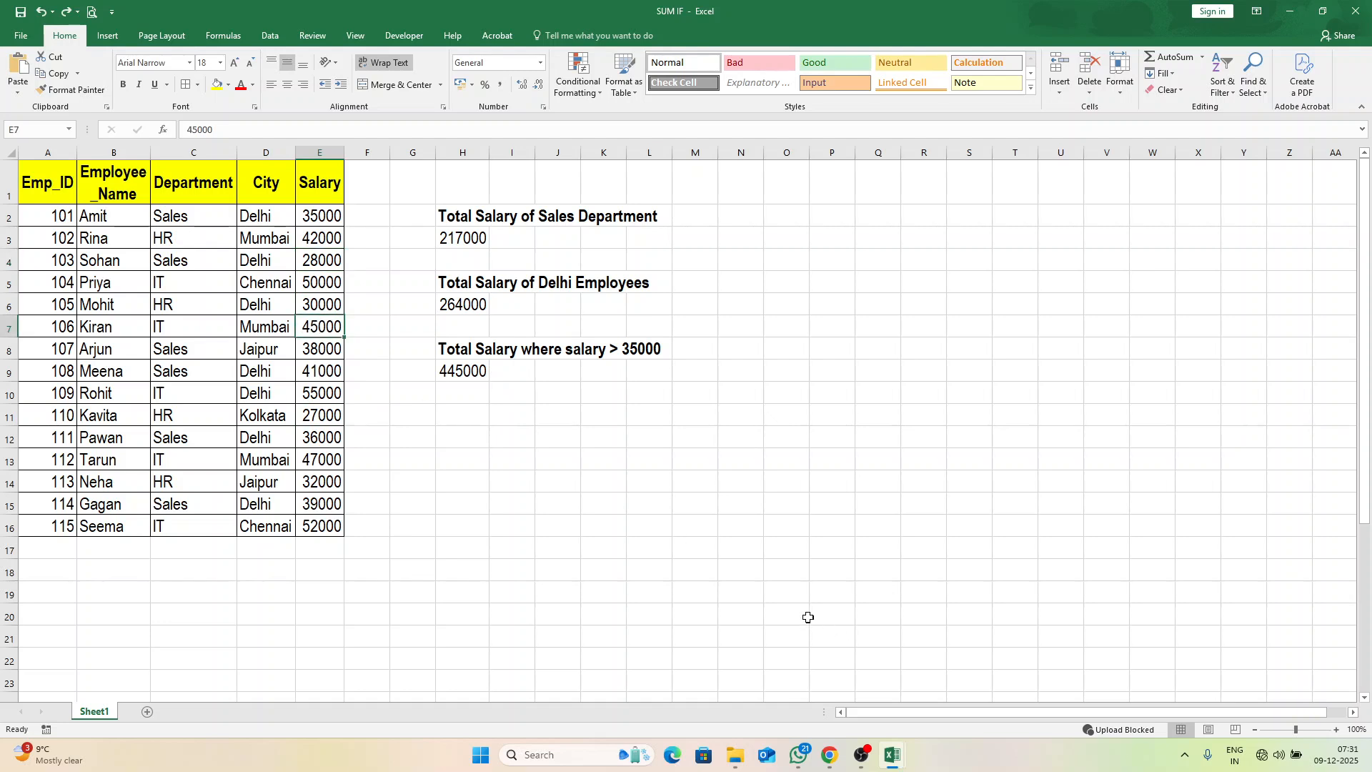
key("Delete")
key("ctrl+z")
- Enter the threshold 40000 in G11 and total the salaries above it in H11 with =SUMIF(E2:E16,">"&G11,E2:E16)
left_click(414, 417)
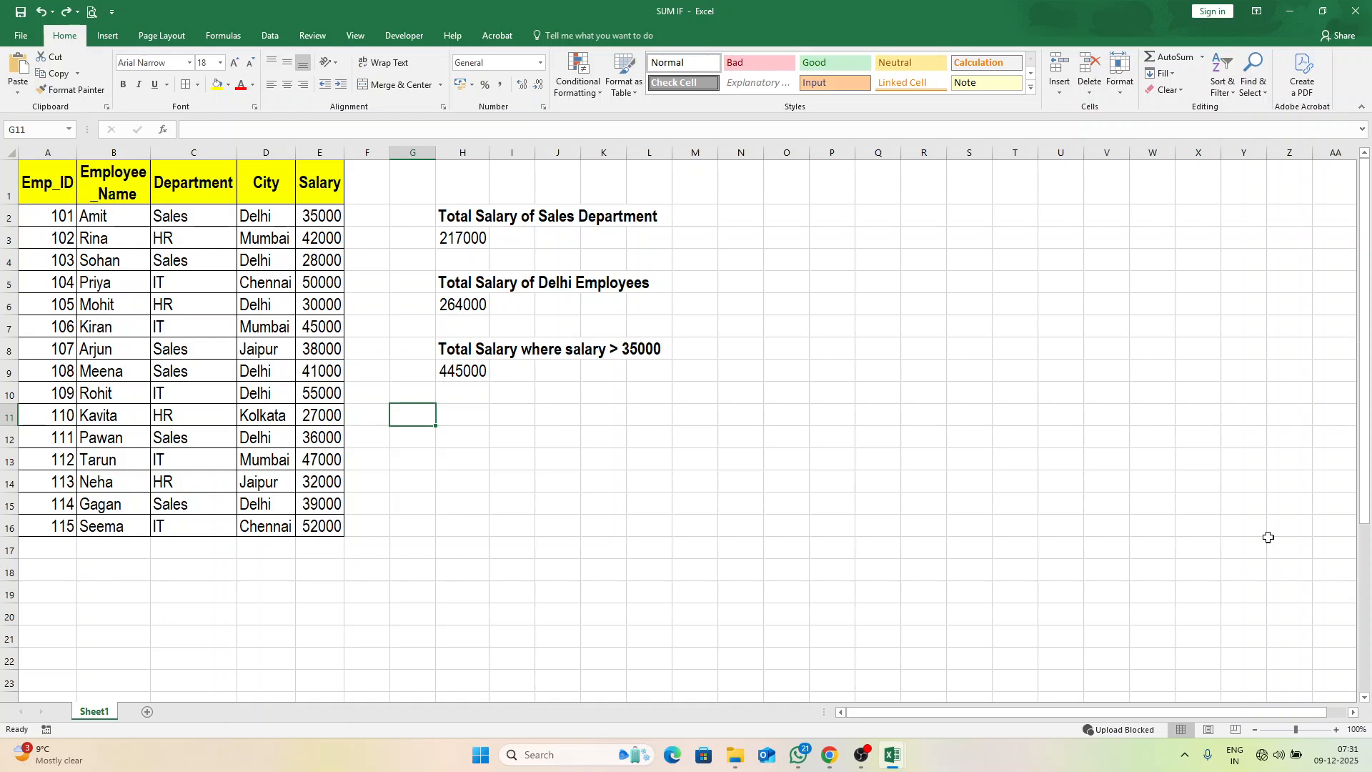
type("40000")
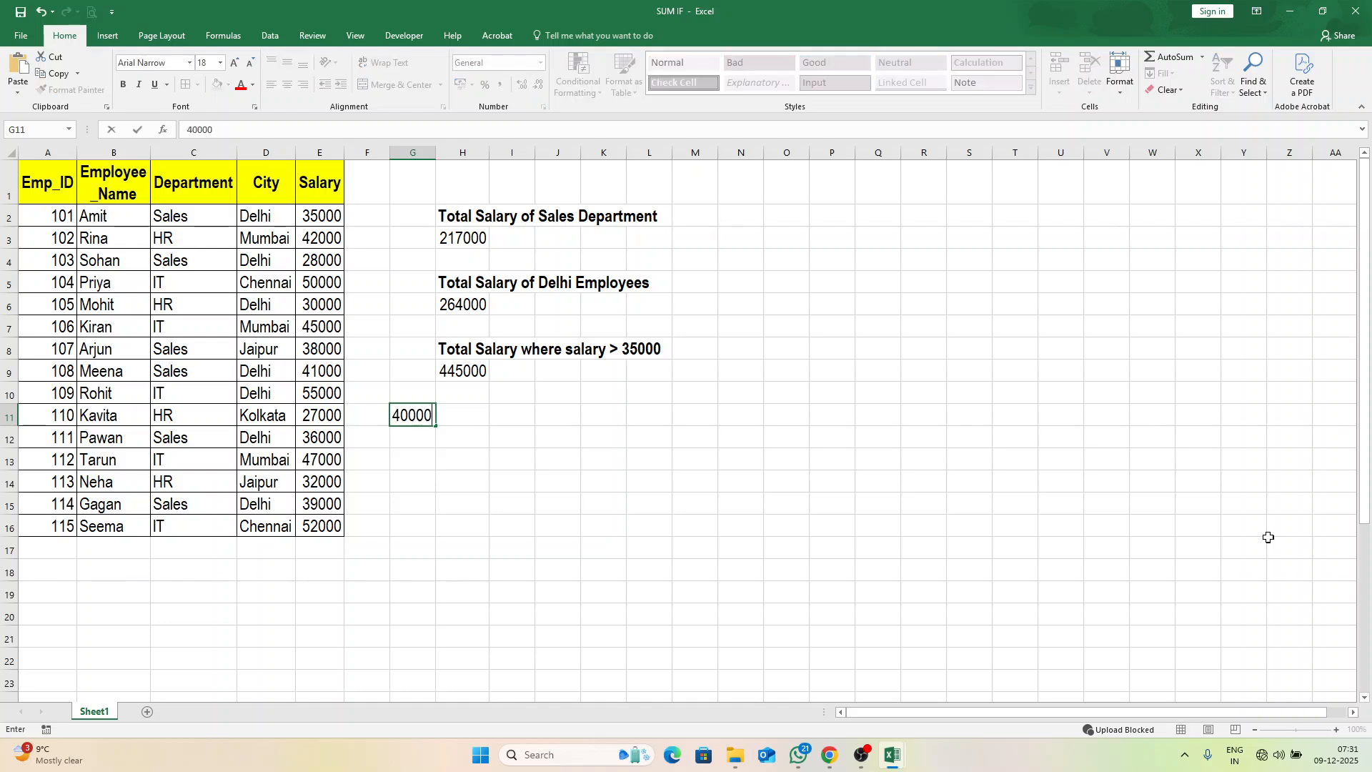
key("Tab")
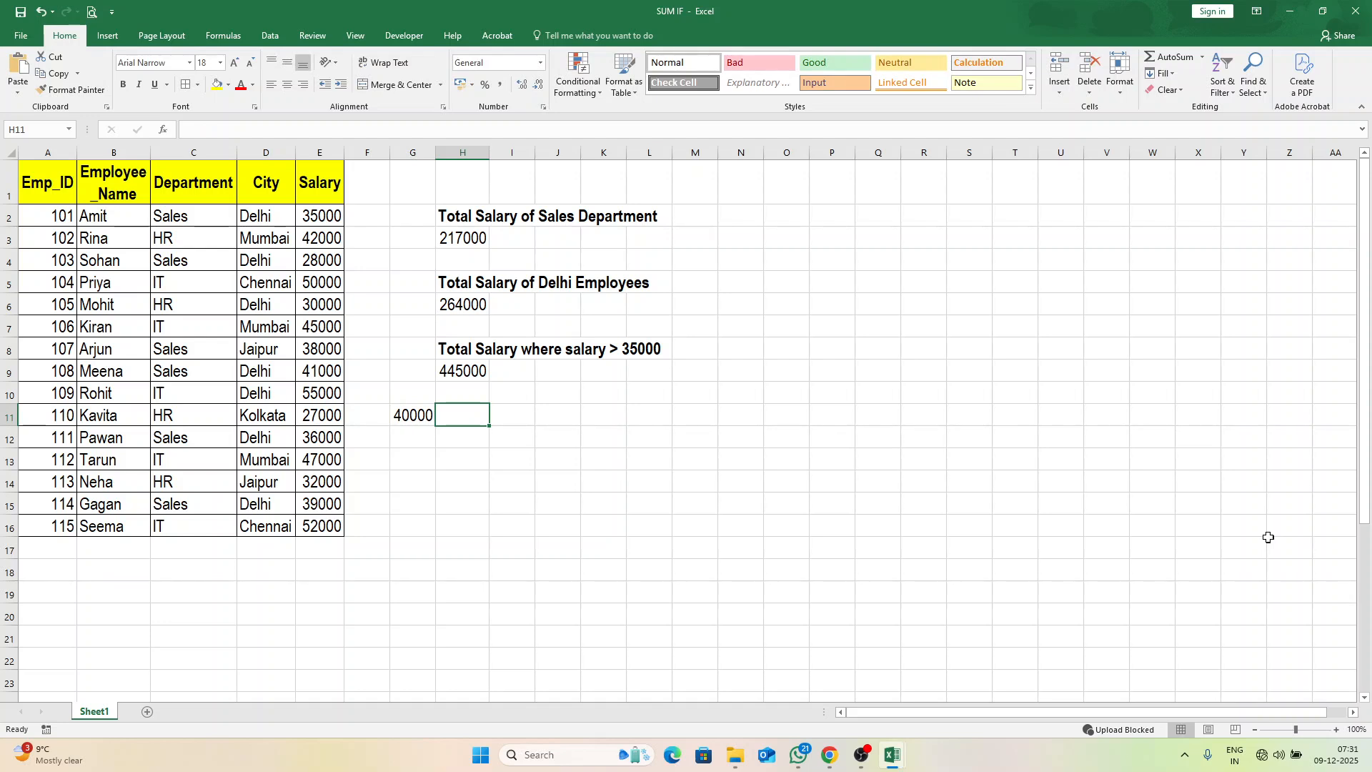
type("=")
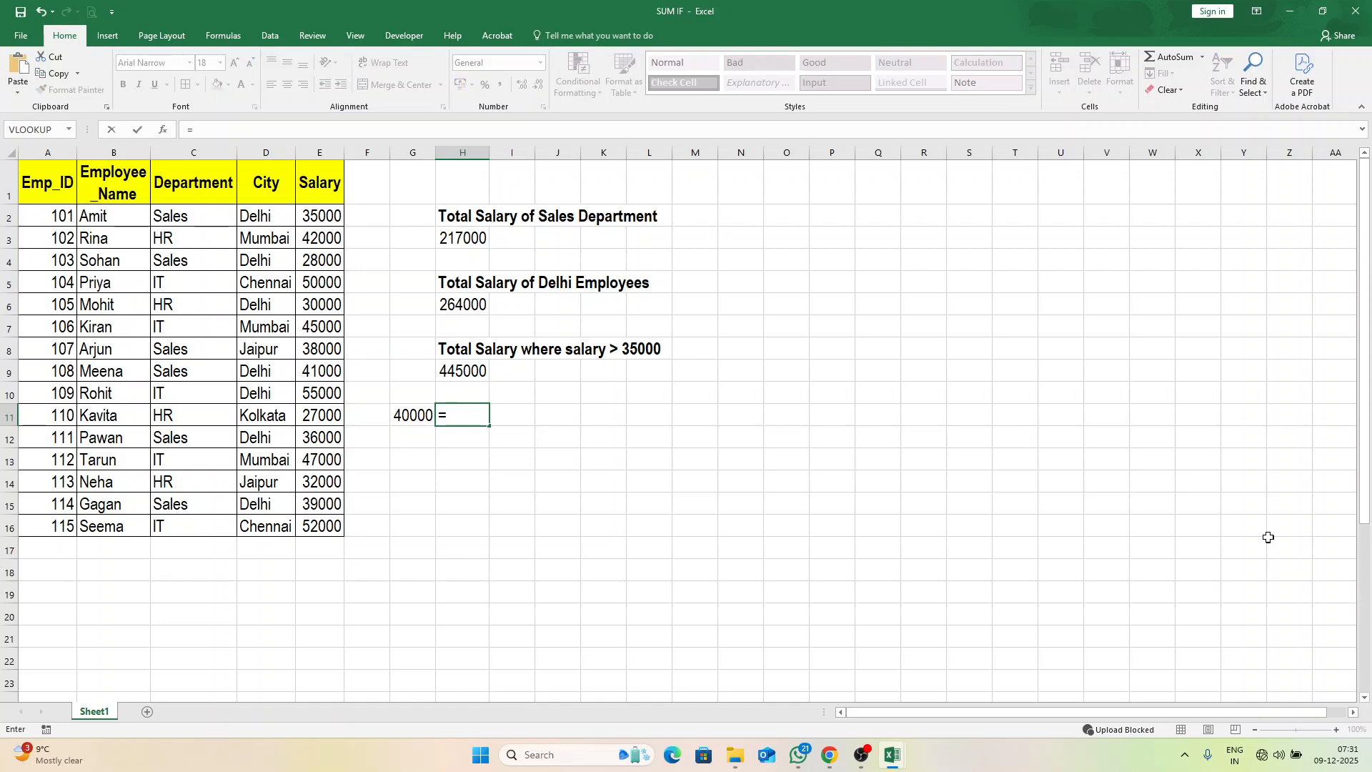
type("sumif(")
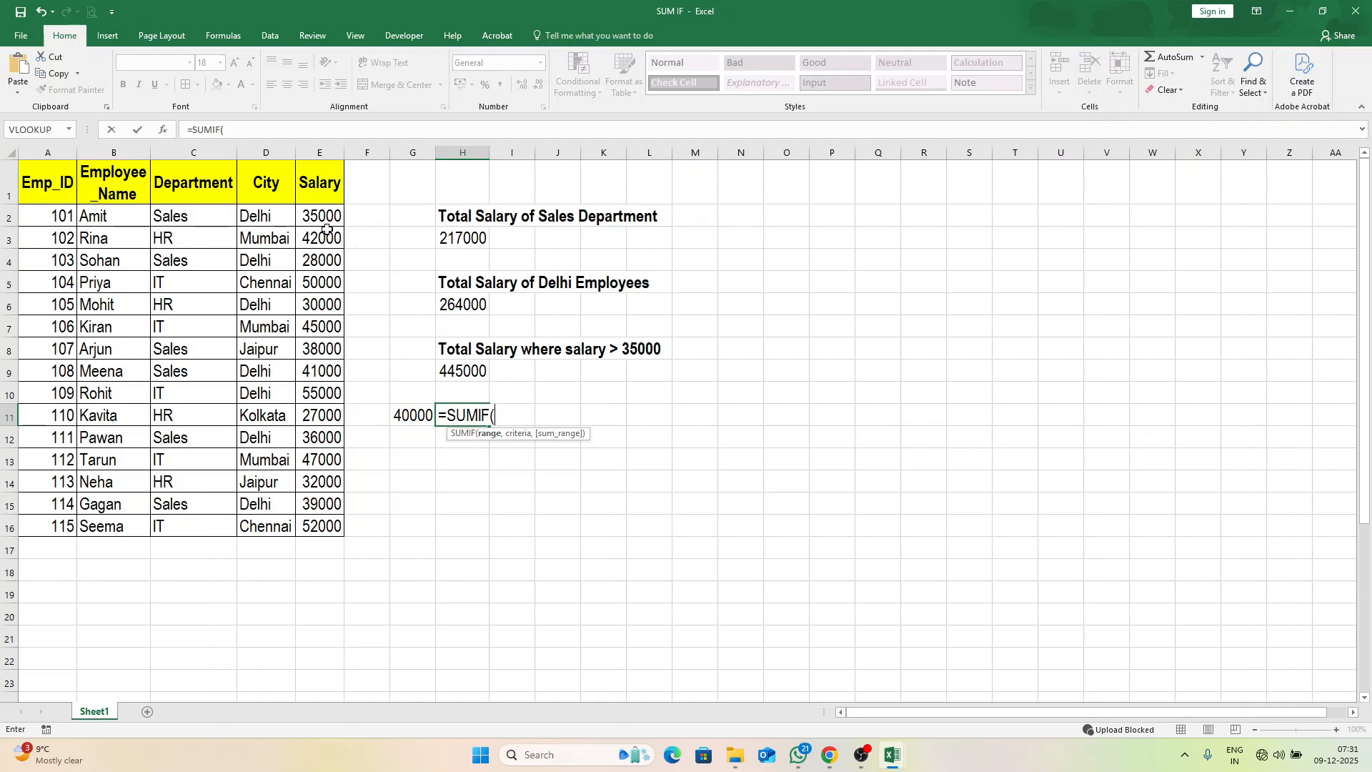
left_click_drag(329, 216, 317, 527)
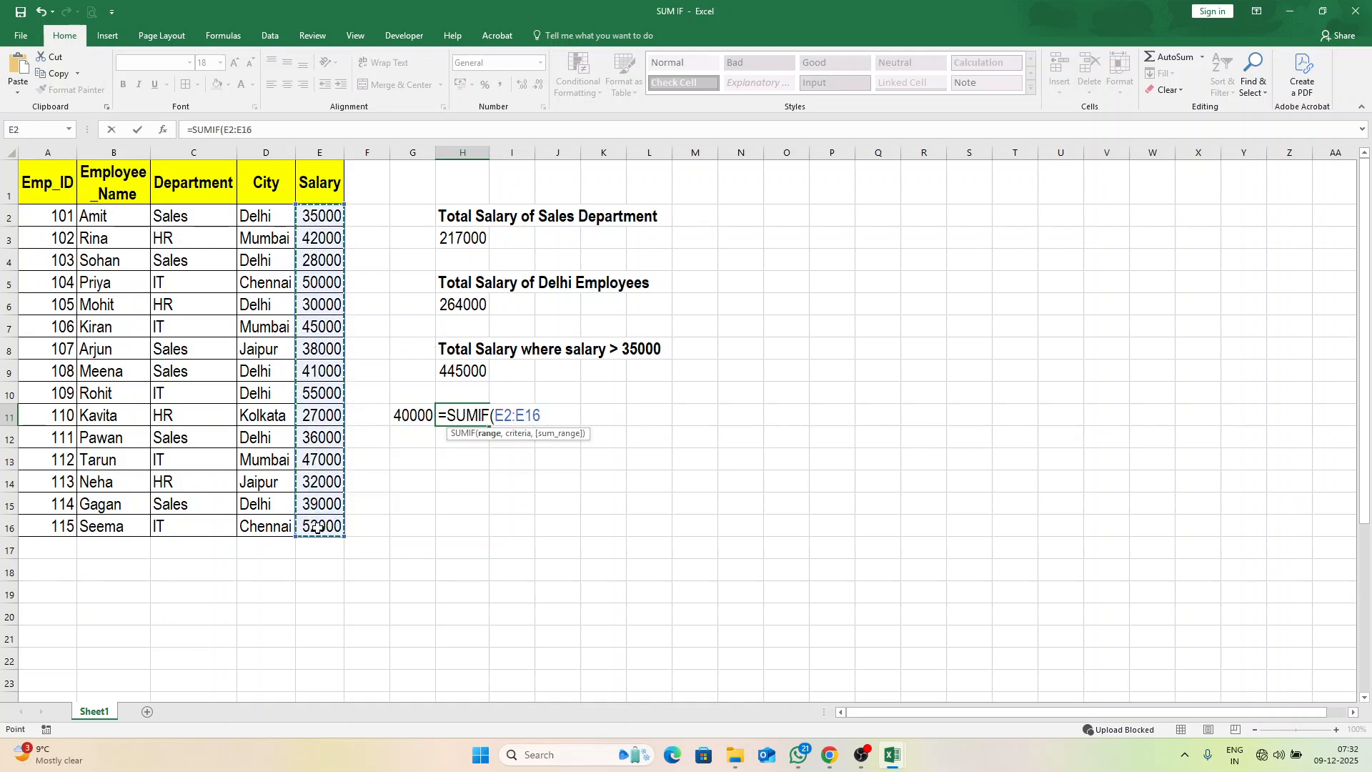
type(",")
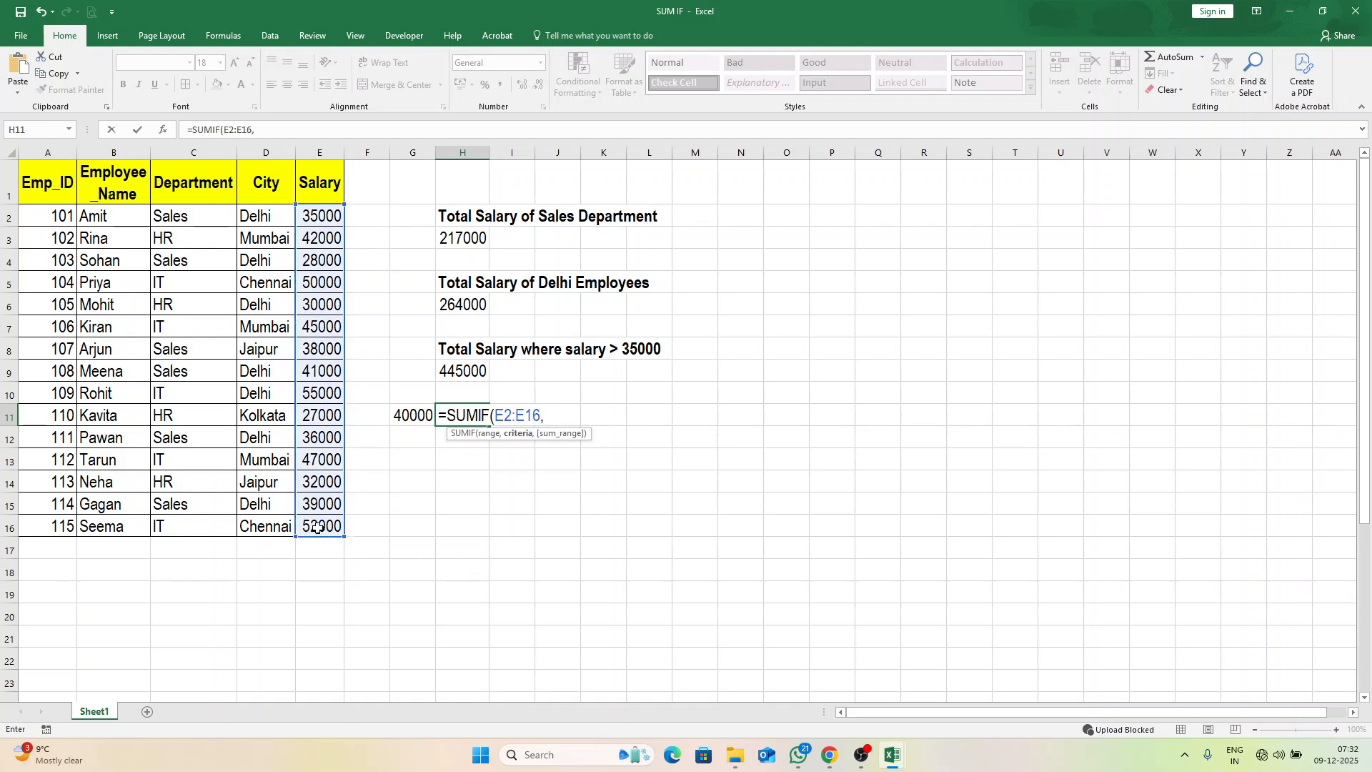
type("\">\"&")
left_click(408, 418)
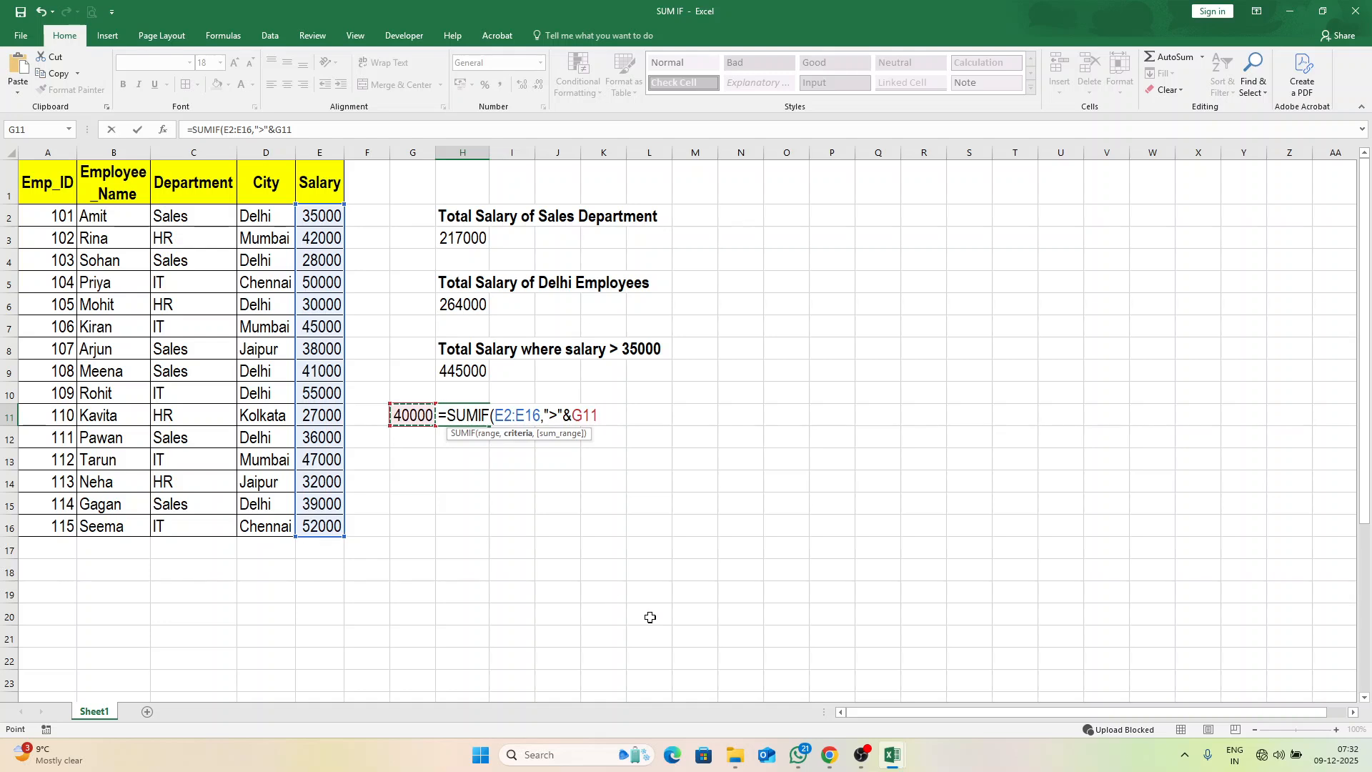
type(",")
left_click_drag(321, 221, 310, 522)
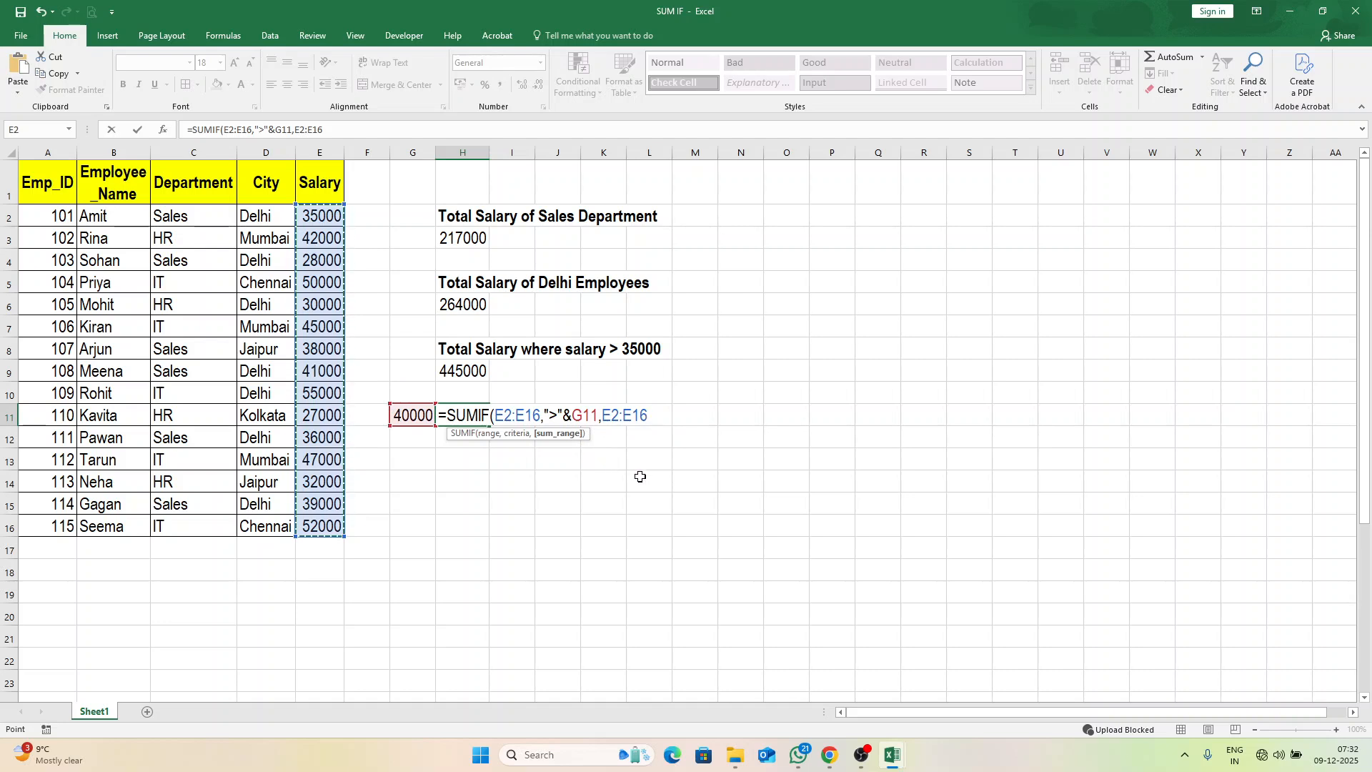
key("Return")
- Set the salary threshold in G11 to 27000
key("Up")
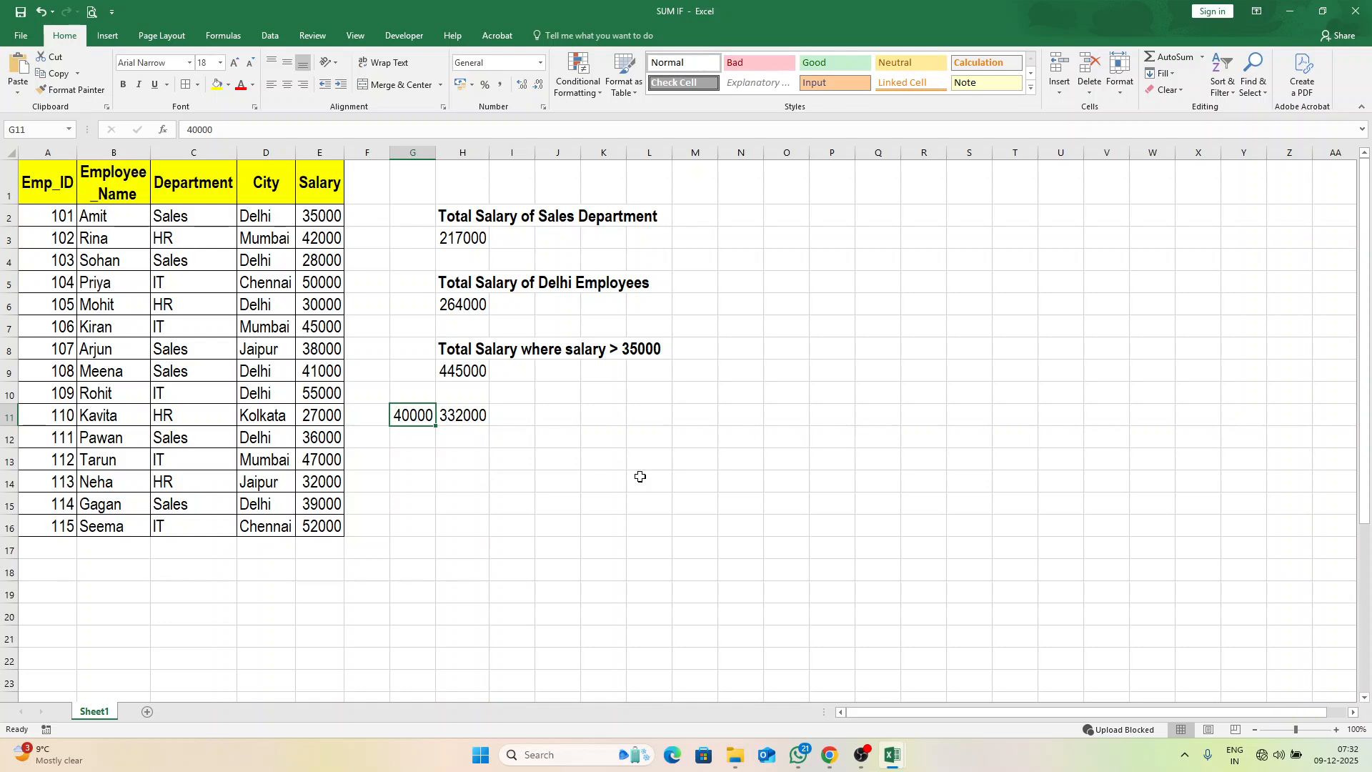
type("27000")
key("Return")
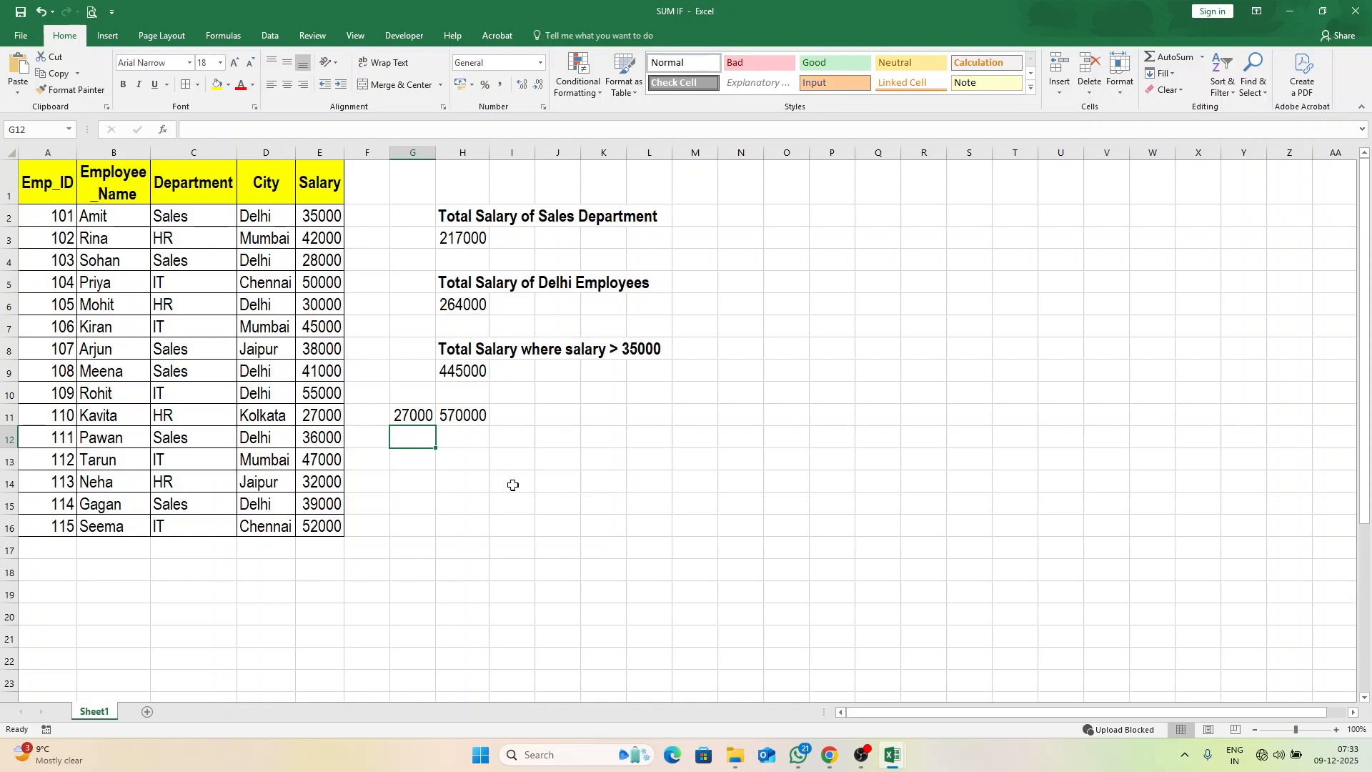
- Enter the bold label "Total Salary of HR Department" in cell H14
left_click(492, 478)
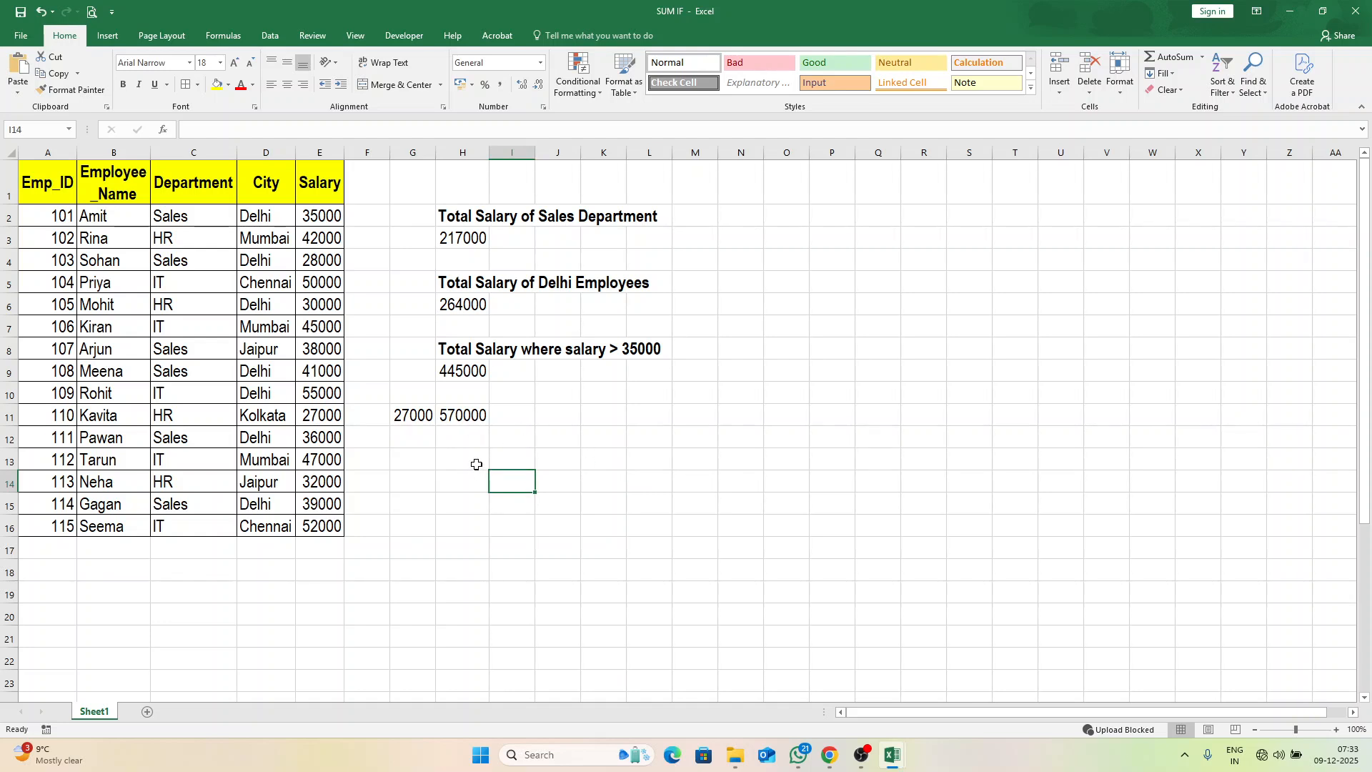
left_click(466, 454)
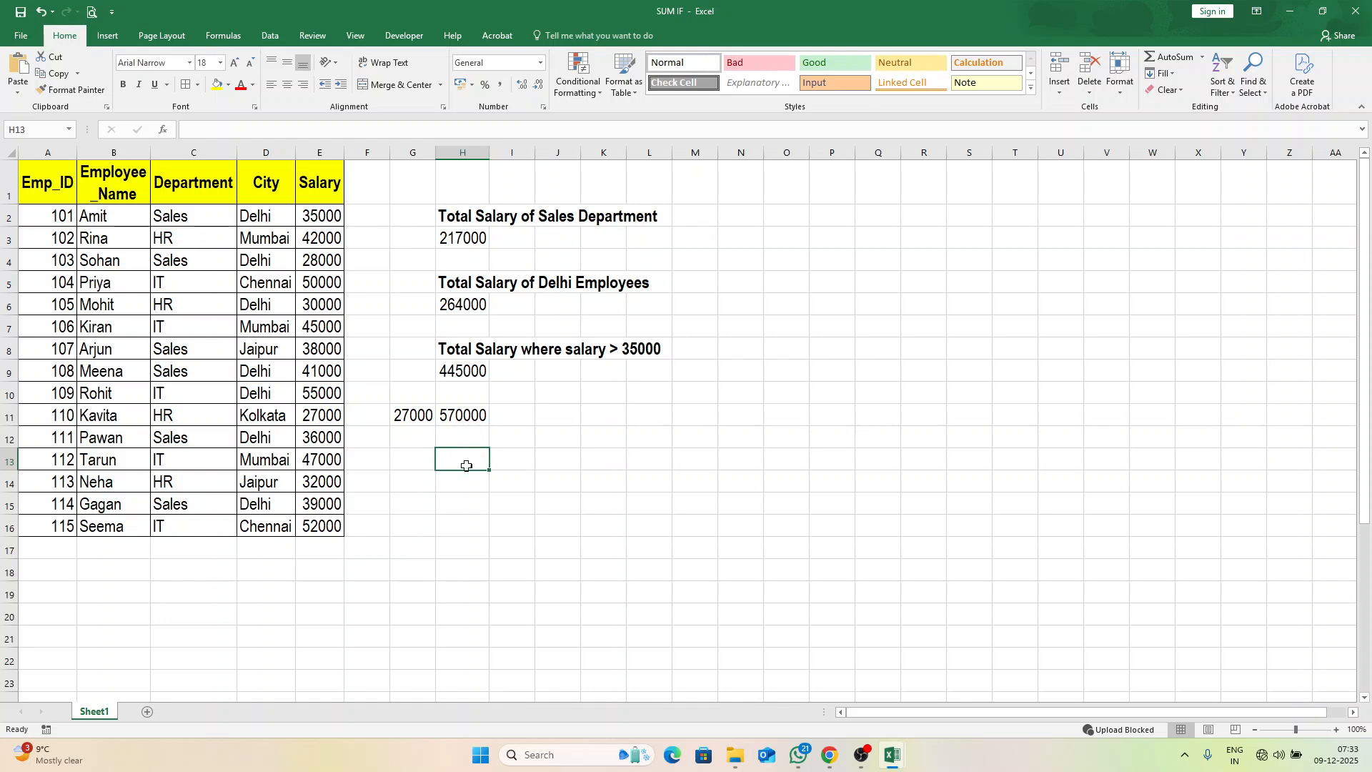
left_click(476, 480)
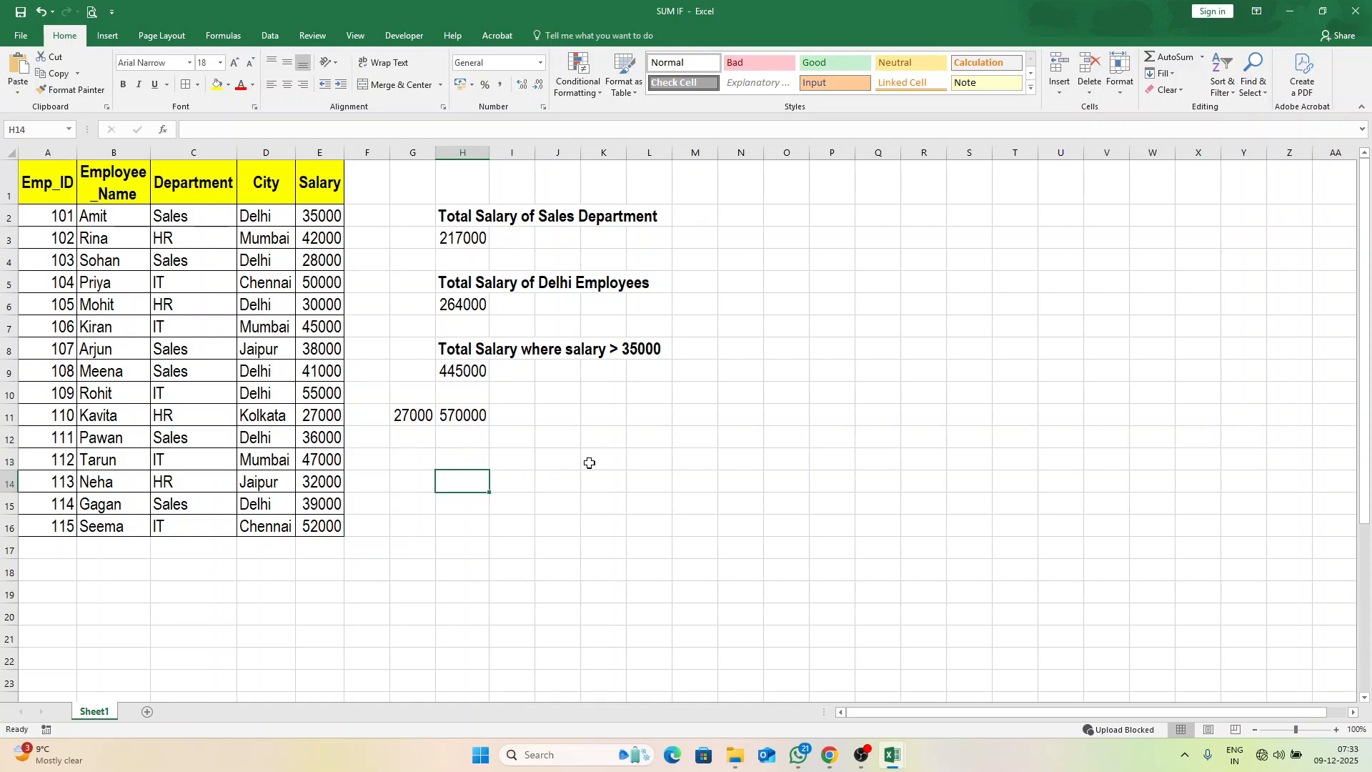
type("Tot")
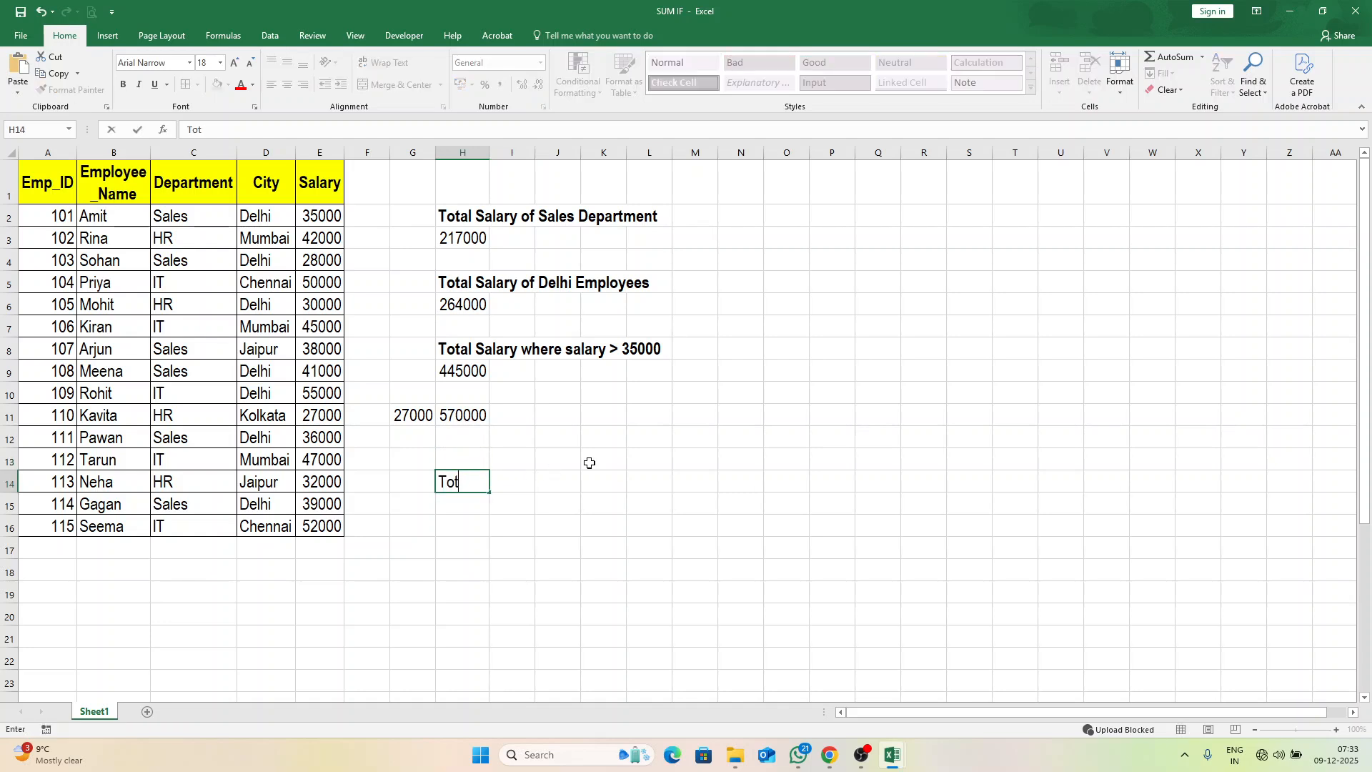
type("al Salary of ")
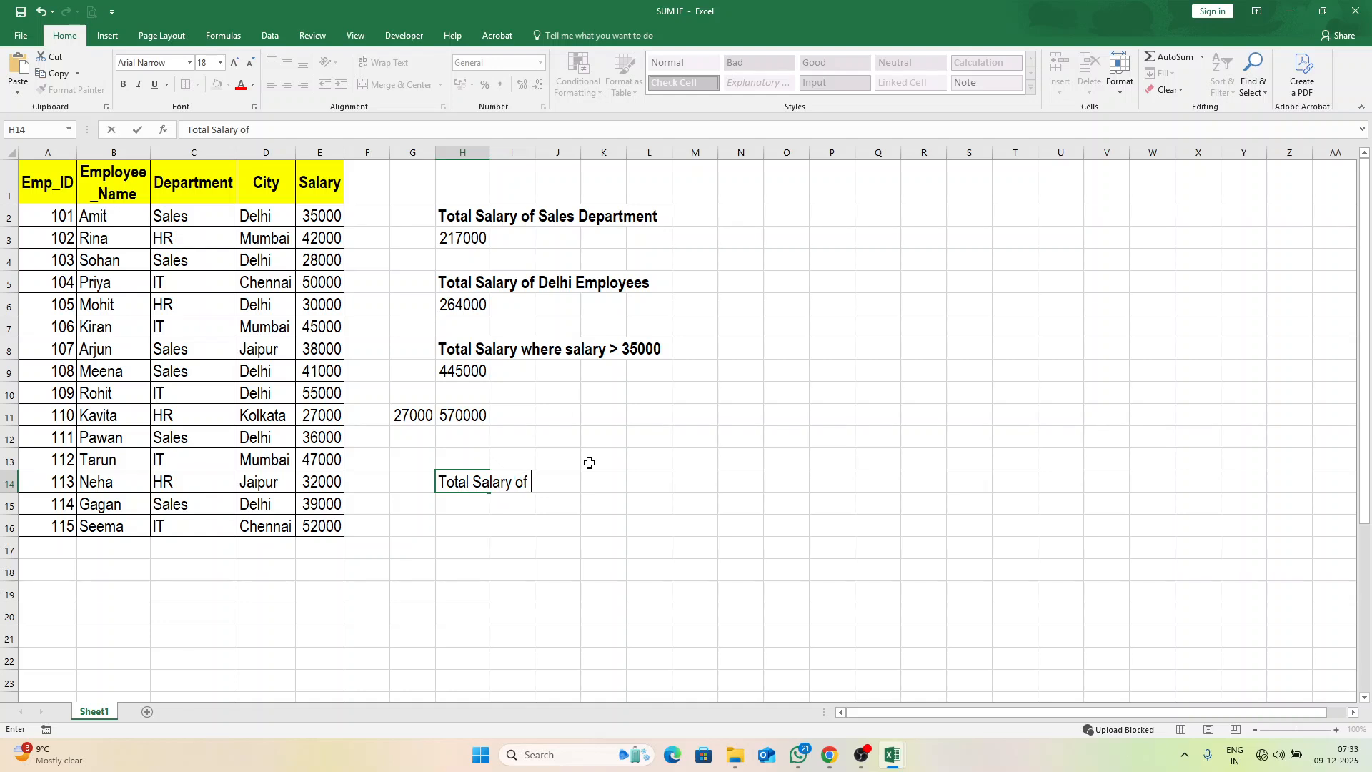
type("HR Department")
key("Return")
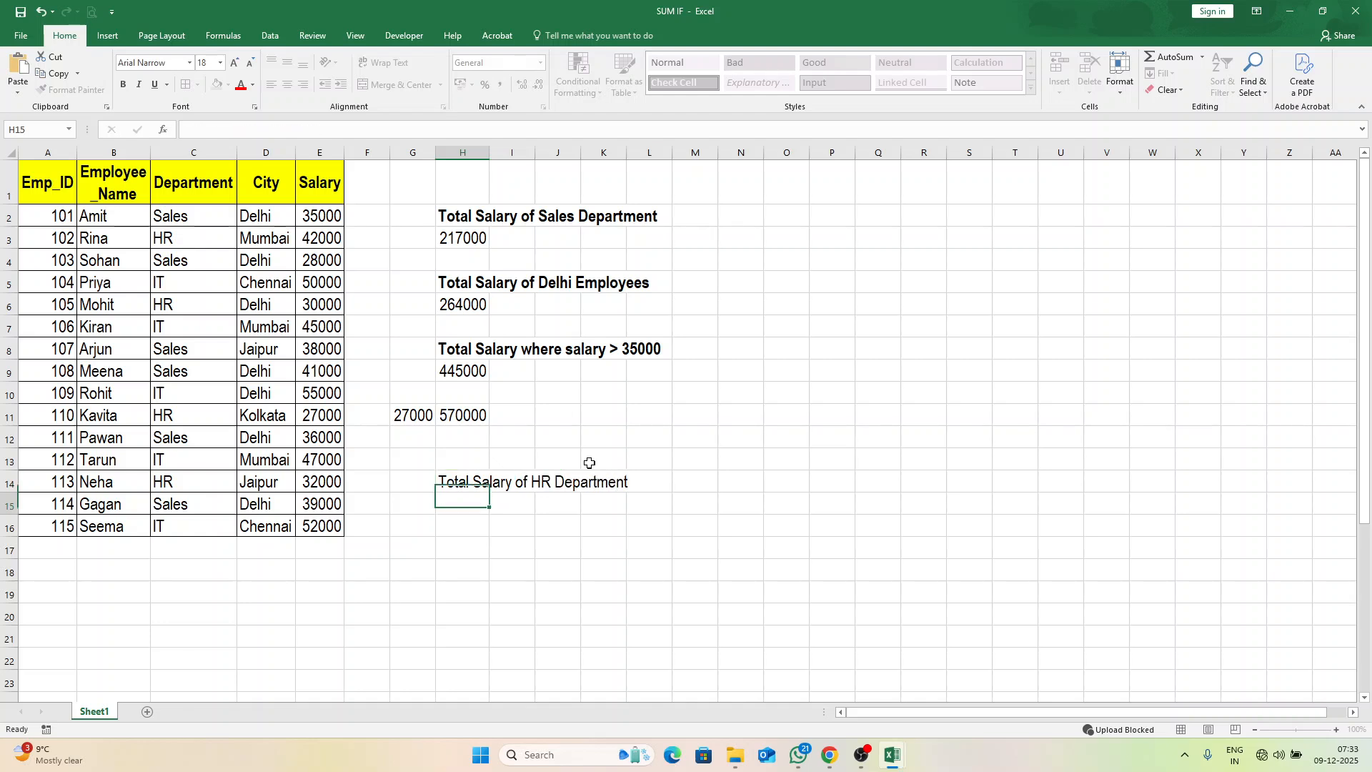
key("Up")
key("ctrl+b")
key("Return")
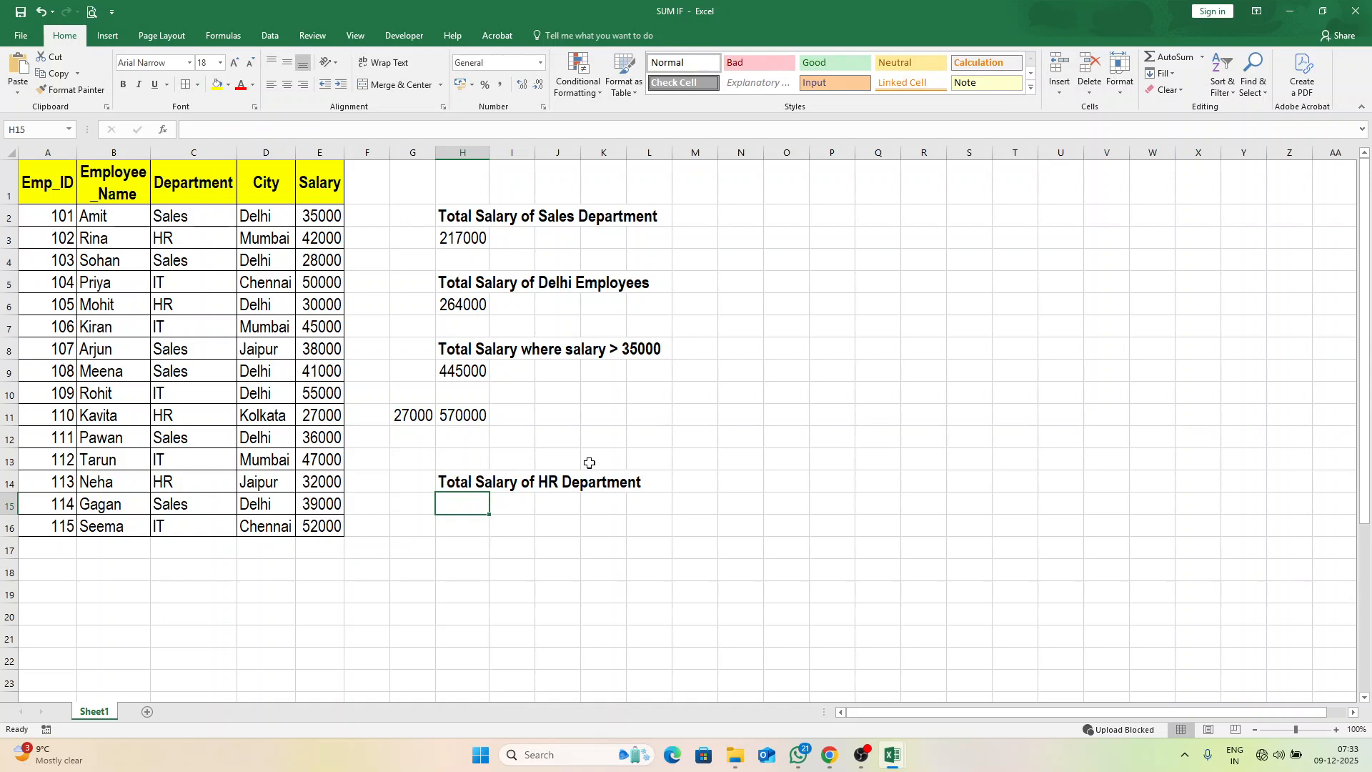
- In H15, total the HR department's salaries with =SUMIF(C2:C16,"HR",E2:E16)
type("=")
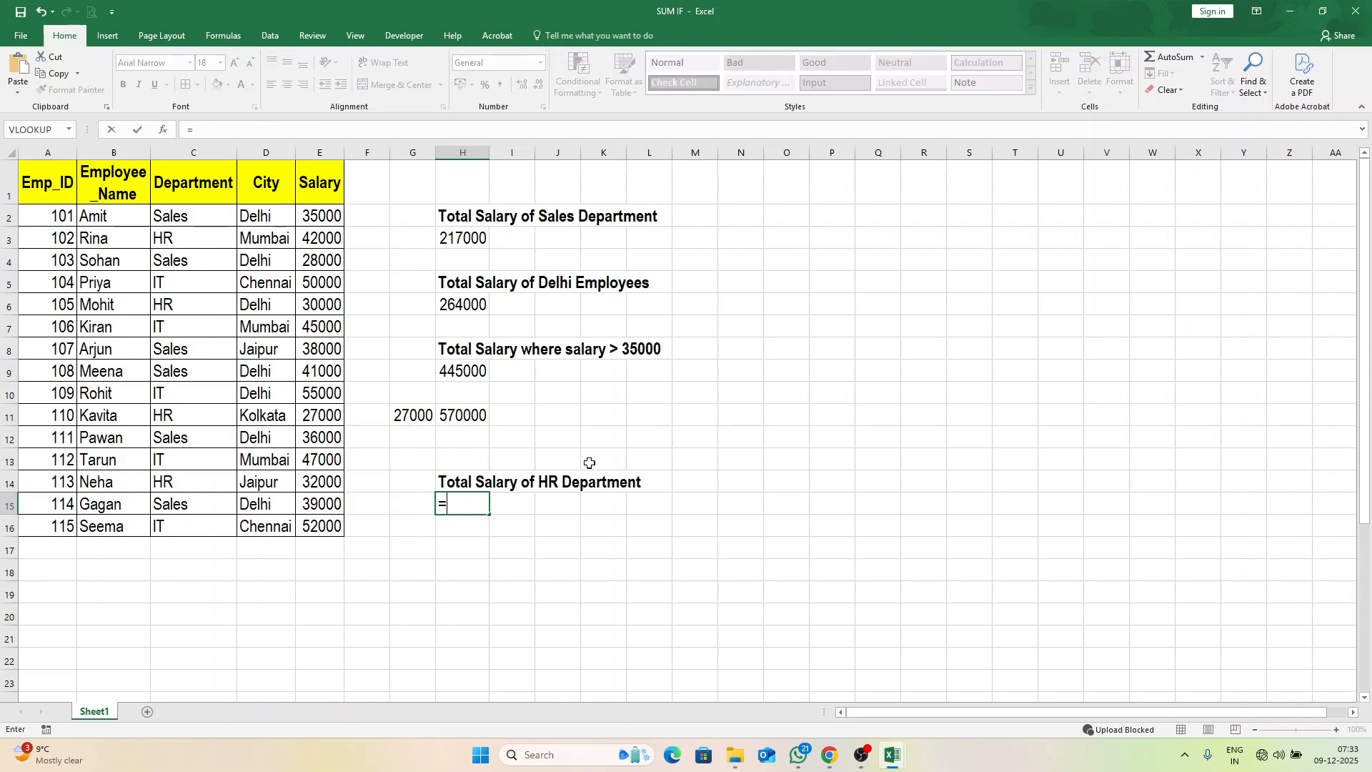
type("sumif")
key("Tab")
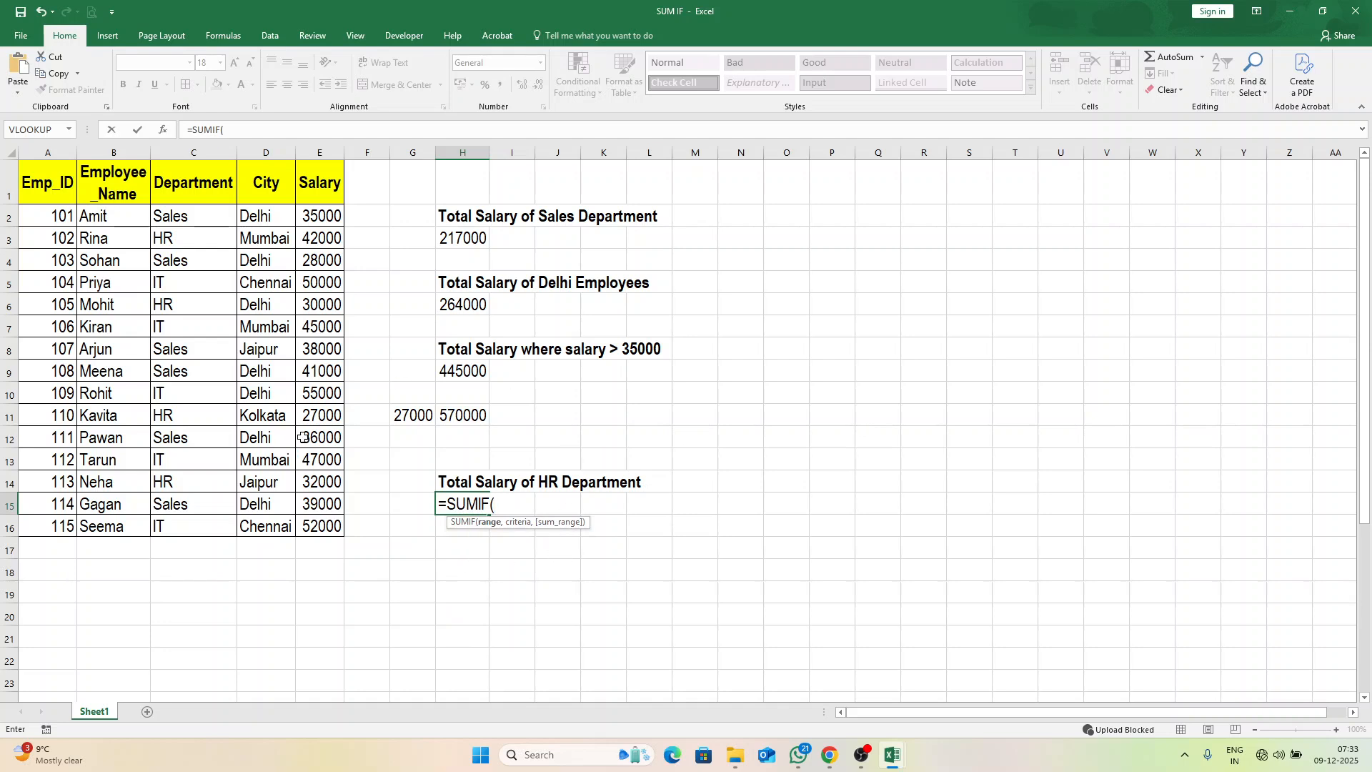
left_click_drag(204, 214, 203, 523)
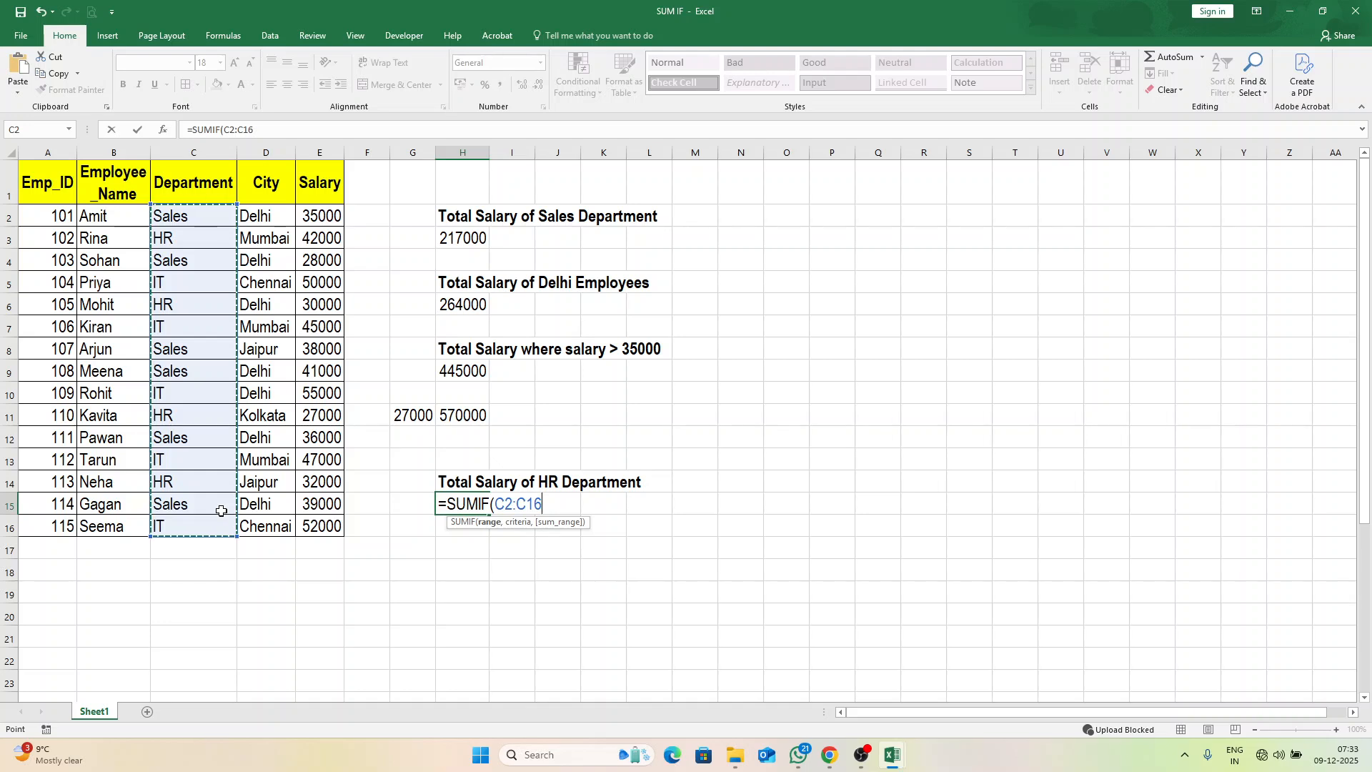
type(",\"")
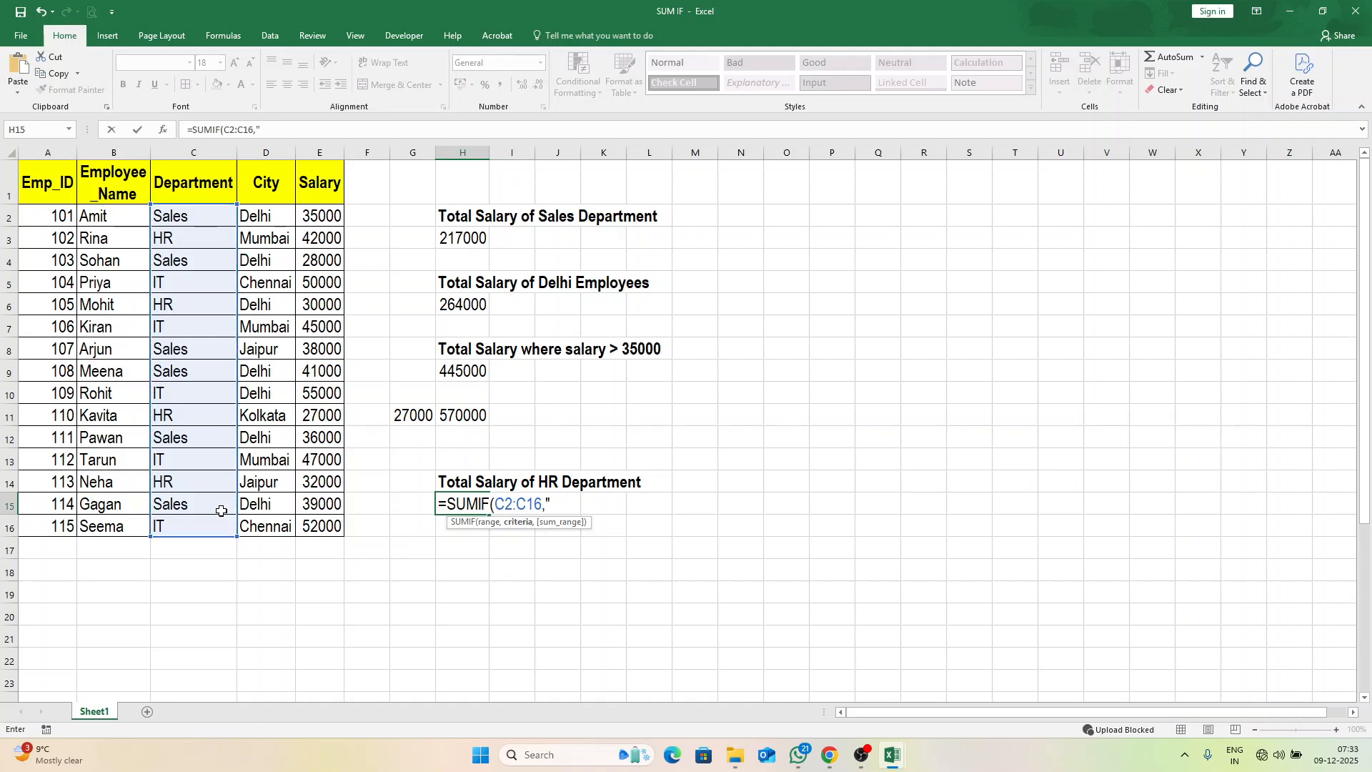
type("HR\",")
left_click_drag(325, 216, 330, 524)
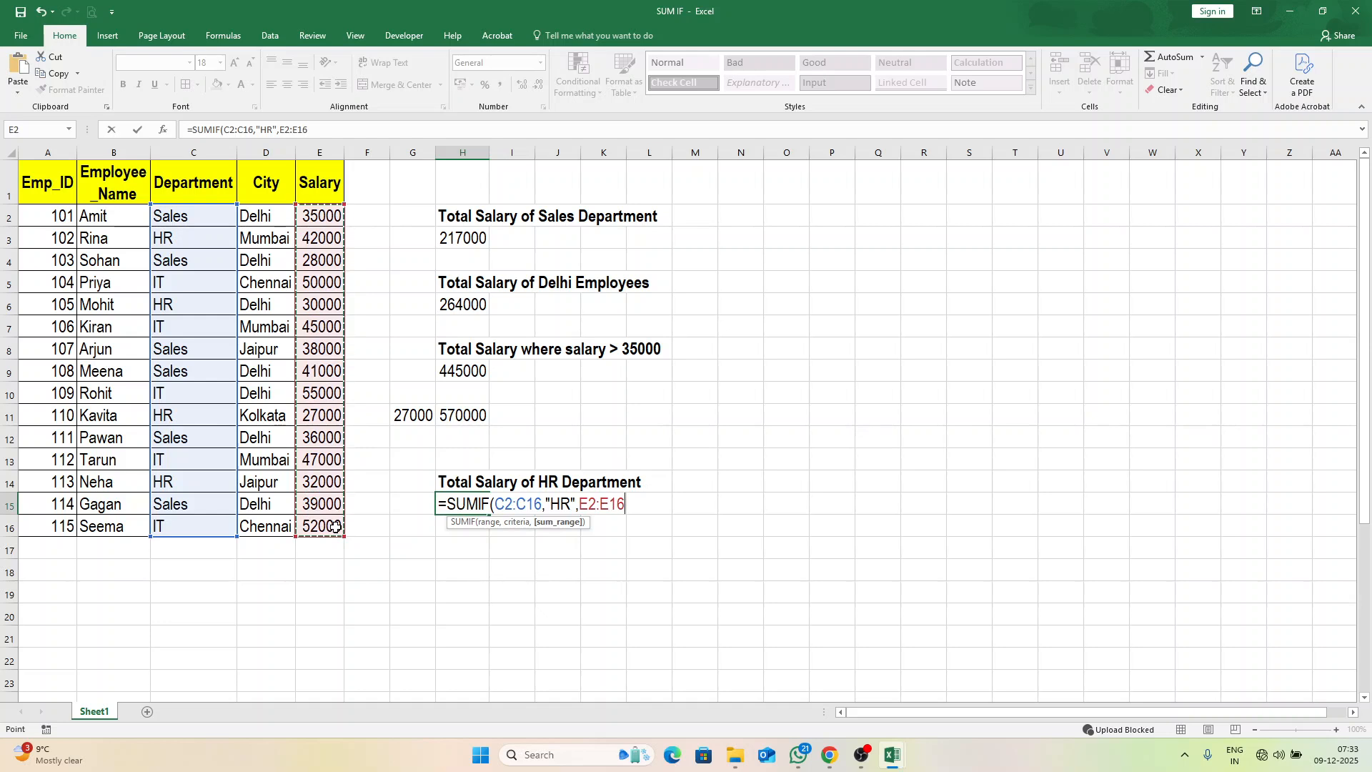
key("Return")
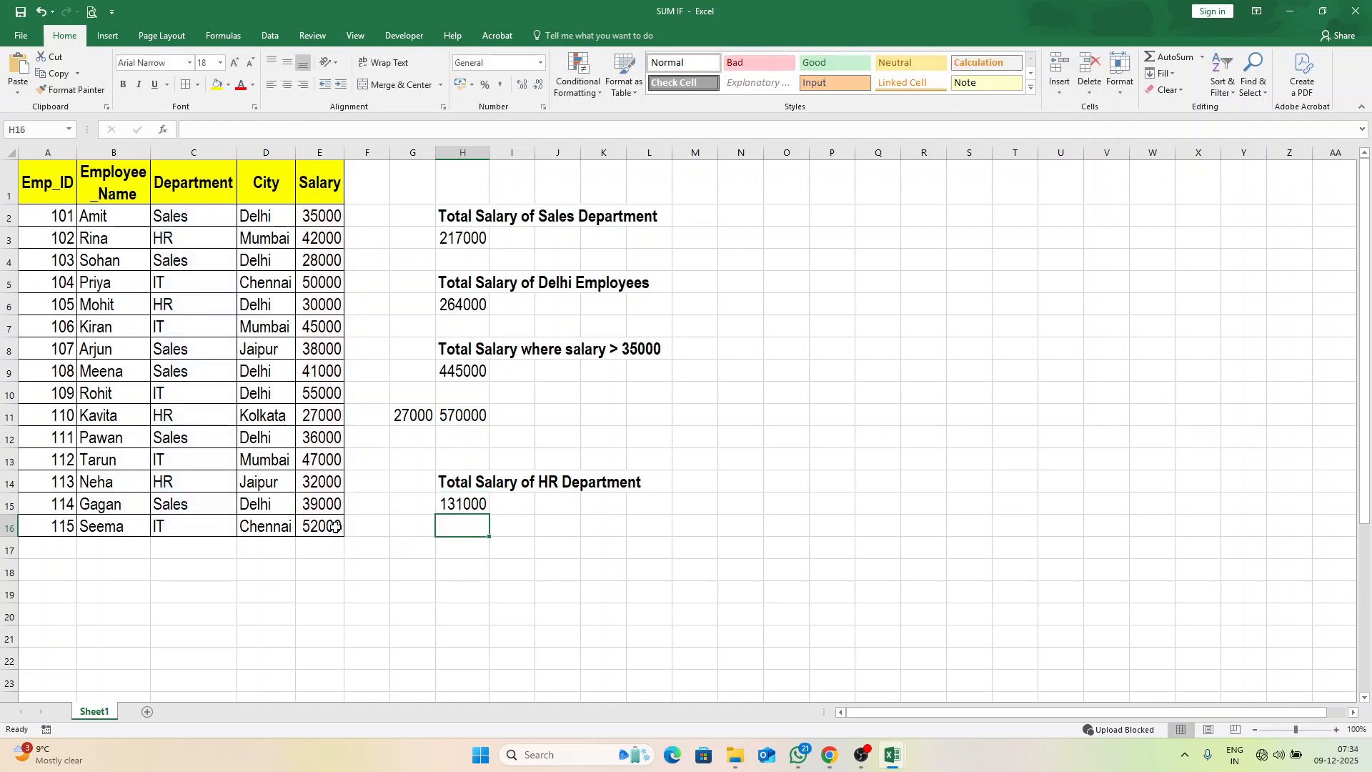